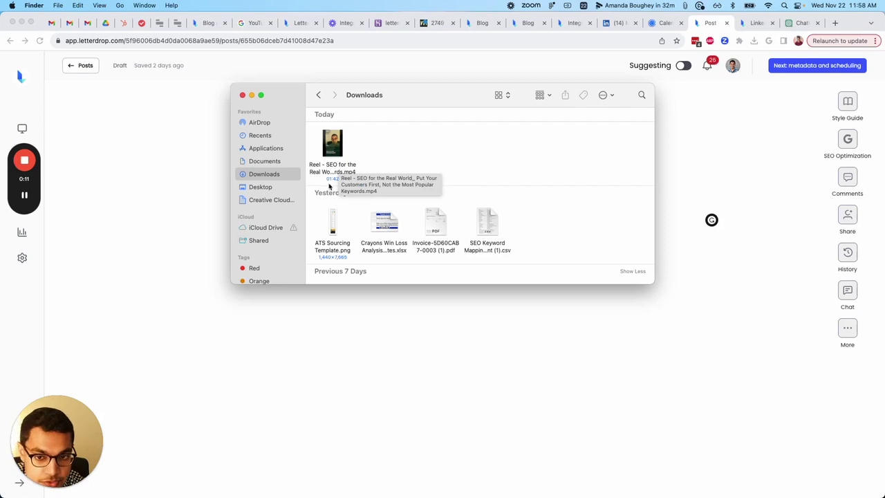
# - Locate the "Reel - SEO for the Real World" mp4 in Downloads, then return to the empty draft's body
pyautogui.click(341, 168)
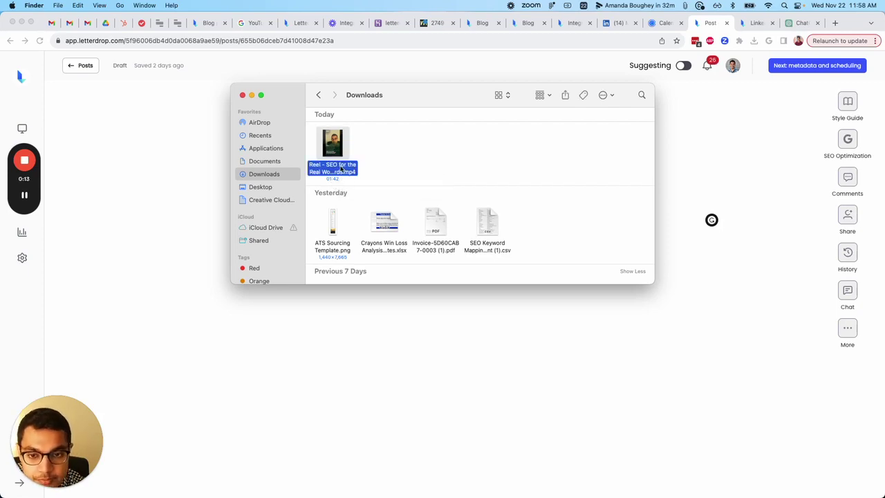
pyautogui.click(241, 95)
pyautogui.click(294, 201)
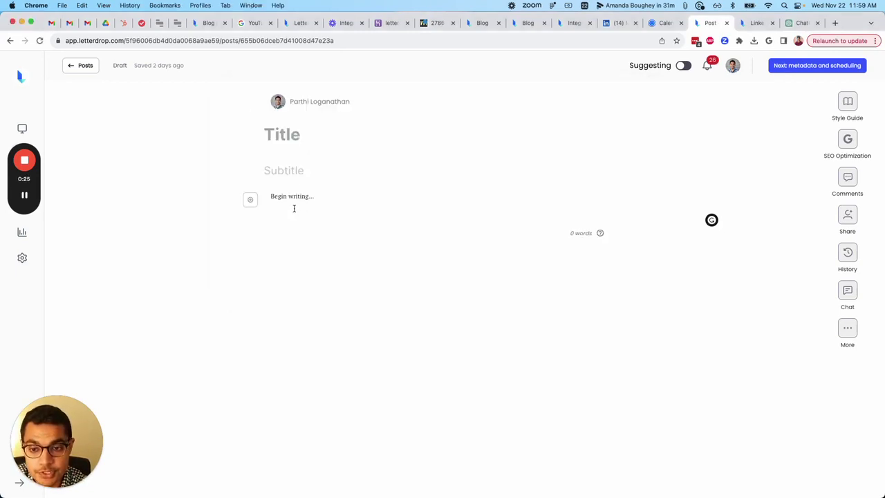
# - Insert a Video/Audio to Text block in the post body and upload the "Reel - SEO for the Real World" mp4 from Downloads
pyautogui.click(253, 202)
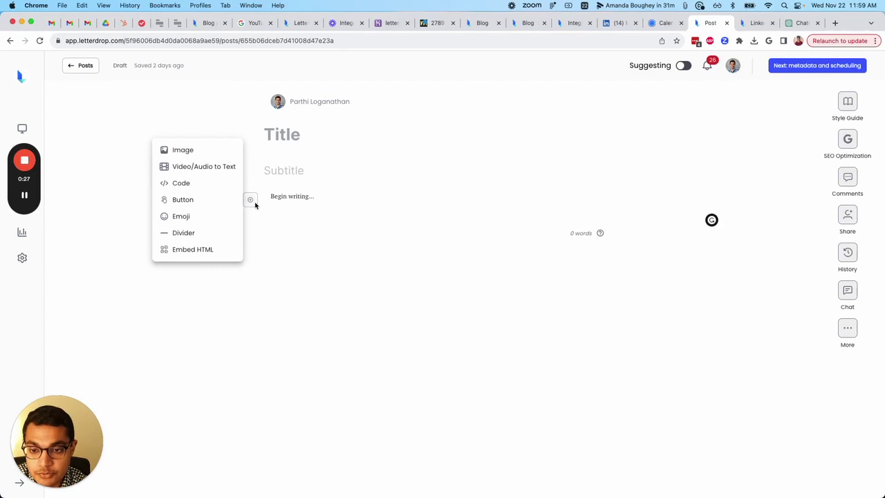
pyautogui.click(214, 168)
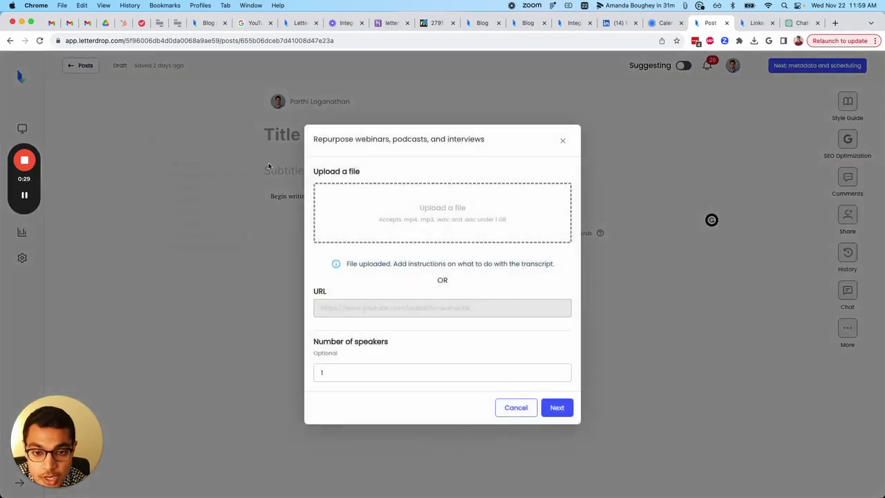
pyautogui.click(364, 220)
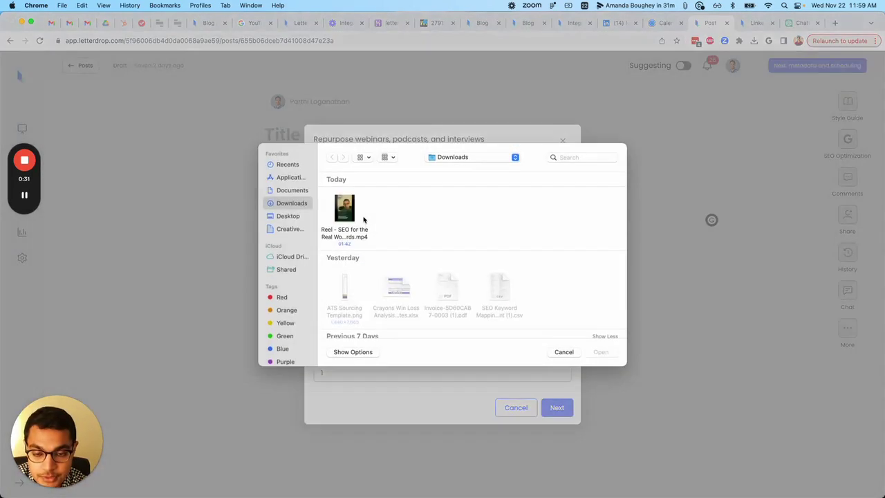
pyautogui.doubleClick(349, 238)
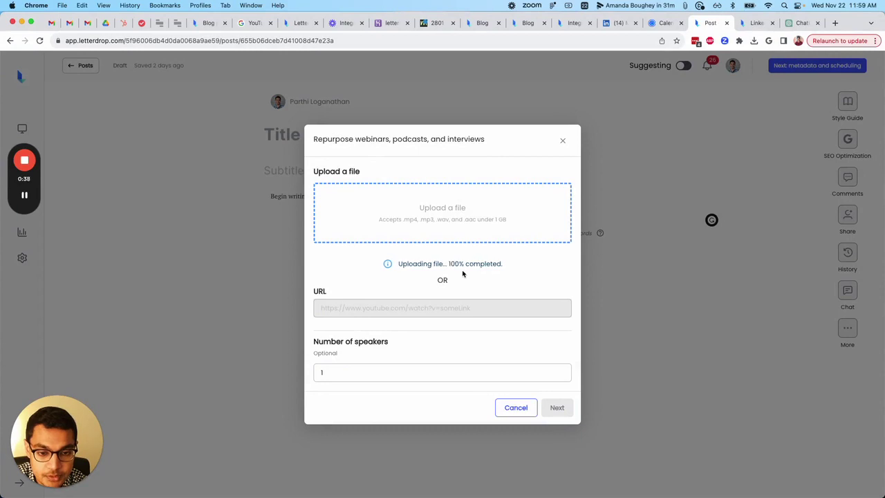
# - Proceed to the transcript instructions, request the raw transcript, and enlarge the instruction box to show the whole prompt
pyautogui.click(557, 408)
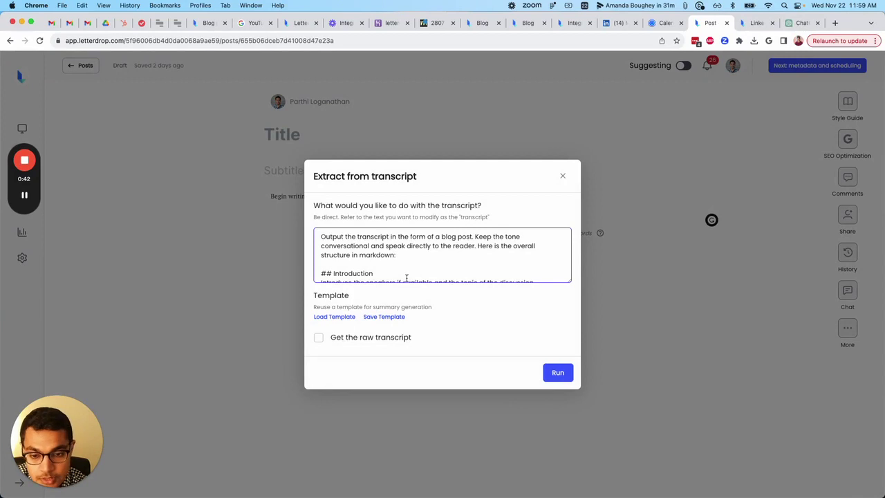
pyautogui.click(389, 338)
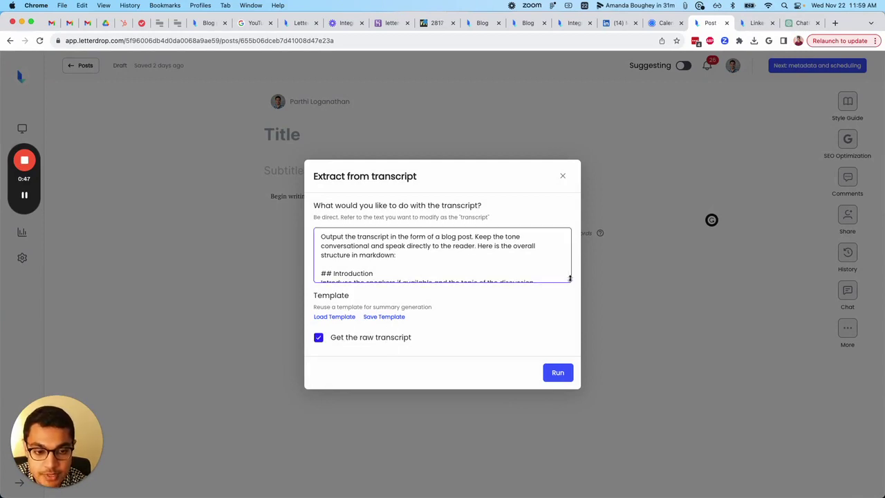
pyautogui.moveTo(570, 279); pyautogui.dragTo(562, 336)
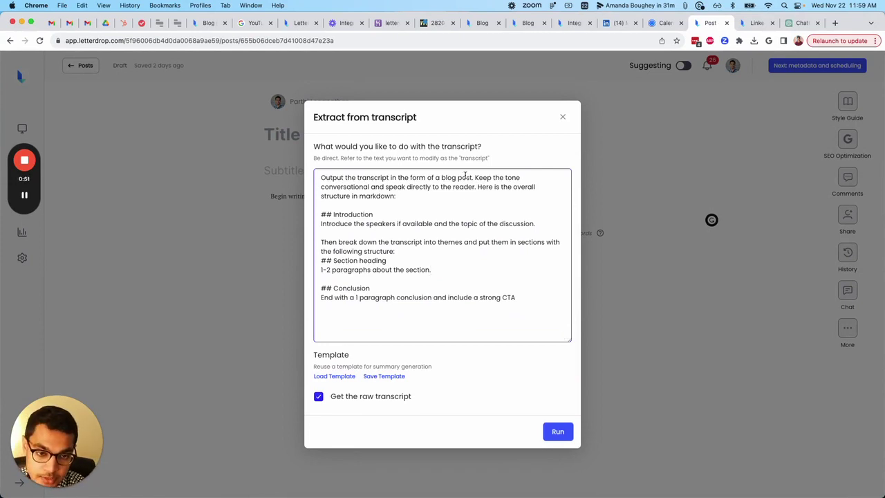
# - Rewrite the prompt's opening sentence as "Turn the transcript into a short LinkedIn post."
pyautogui.moveTo(473, 177); pyautogui.dragTo(443, 177)
pyautogui.write('short LinkedIn')
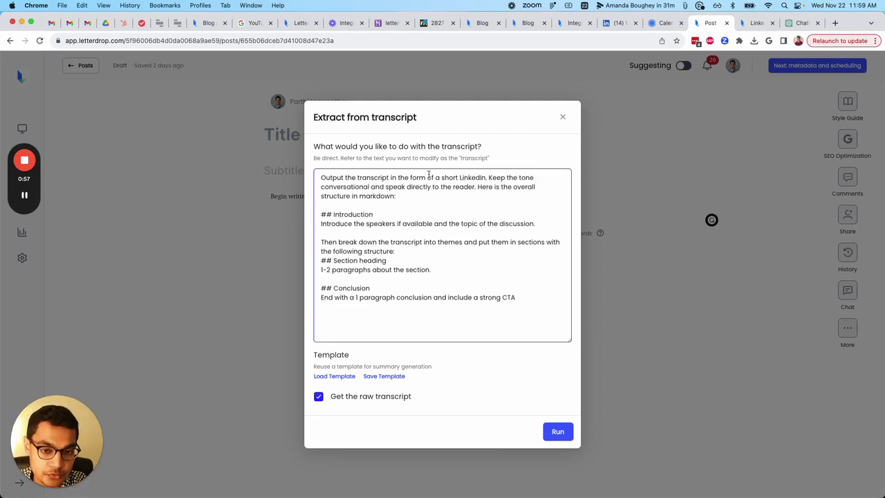
pyautogui.moveTo(433, 177); pyautogui.dragTo(392, 180)
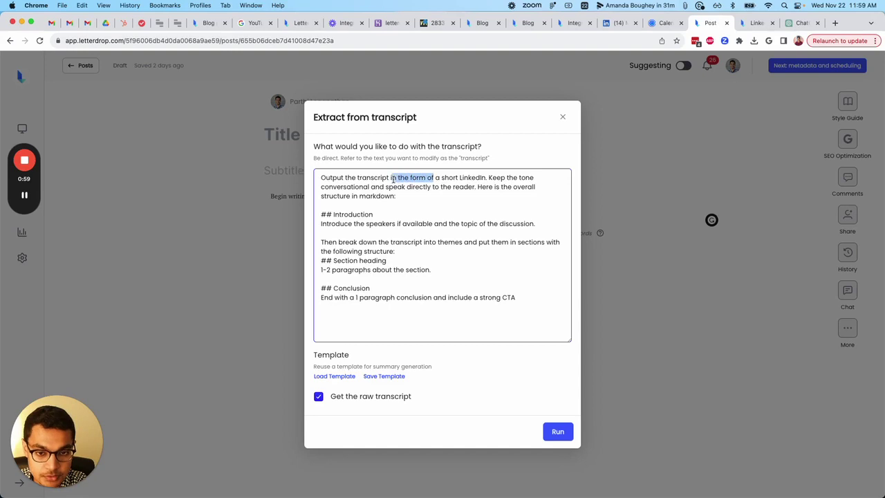
pyautogui.press('BackSpace')
pyautogui.hotkey('alt', 'shift', 'Right')
pyautogui.write('turn')
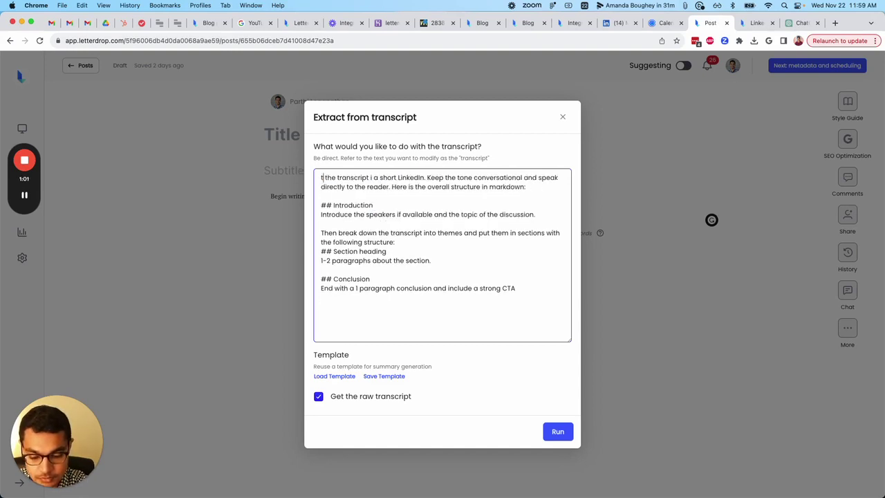
pyautogui.hotkey('alt', 'shift', 'Left')
pyautogui.write('turn')
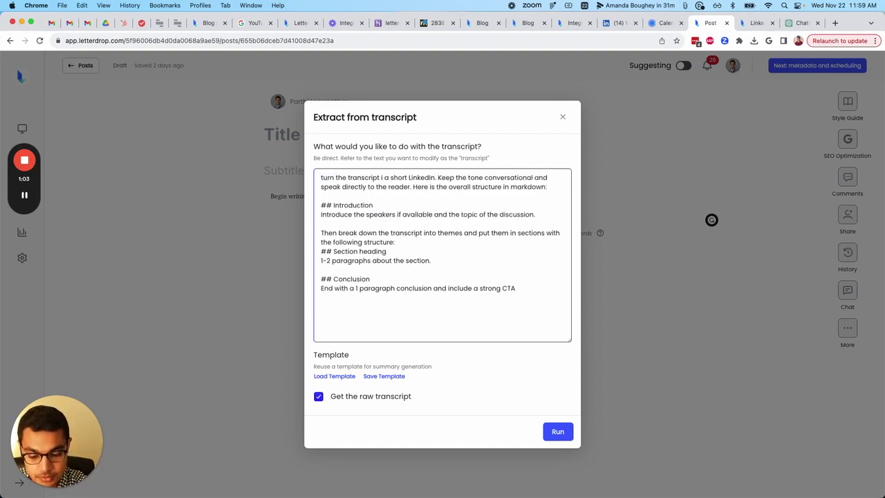
pyautogui.hotkey('alt', 'shift', 'Left')
pyautogui.press('Left')
pyautogui.press('Right')
pyautogui.press('BackSpace')
pyautogui.write('T')
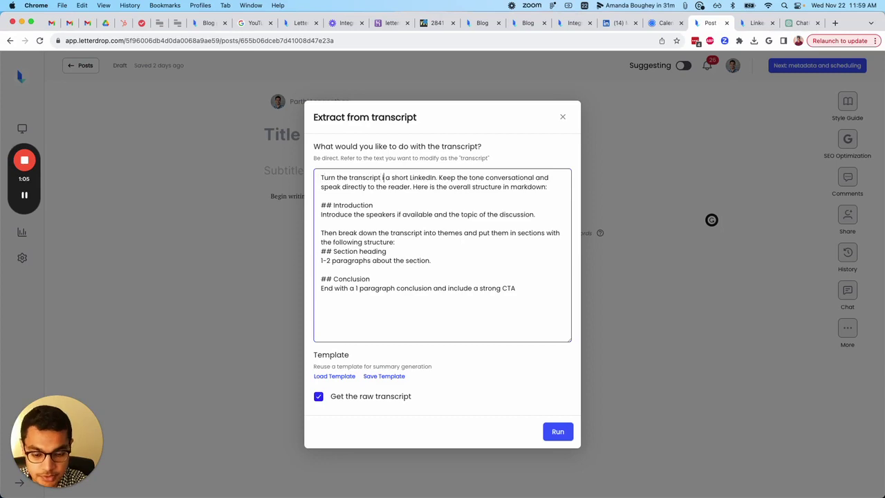
pyautogui.write('into a short')
pyautogui.hotkey('alt', 'Right')
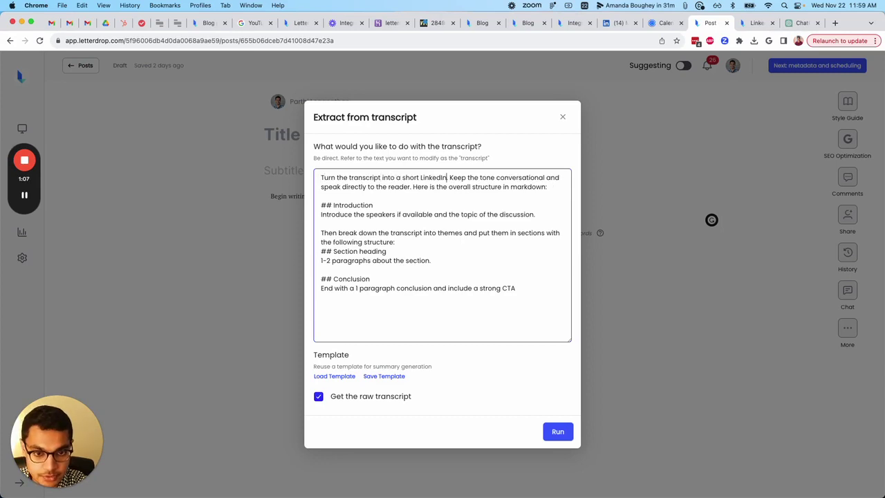
pyautogui.write('post')
# - Add a separate paragraph below the opening sentence reading "Add a new line between every sentence. Keep the sentences short."
pyautogui.press('Return')
pyautogui.press('Return')
pyautogui.press('Return')
pyautogui.press('Return')
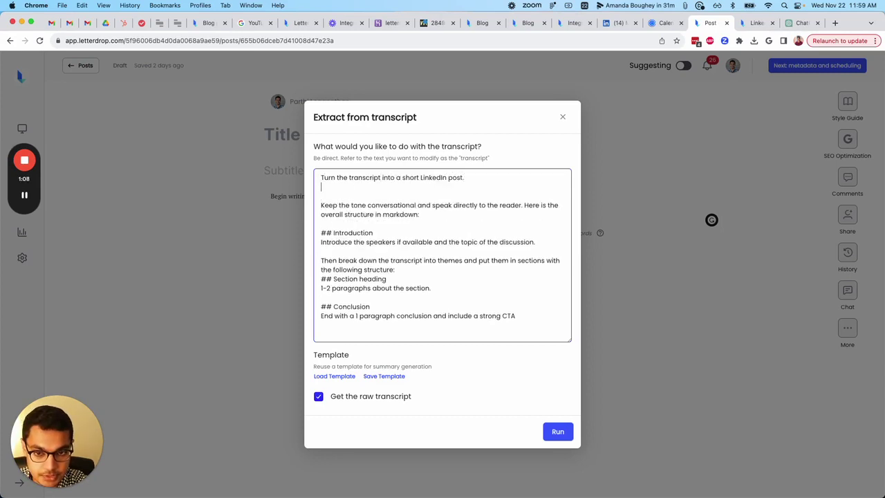
pyautogui.press('Up')
pyautogui.press('Up')
pyautogui.write('Add a ')
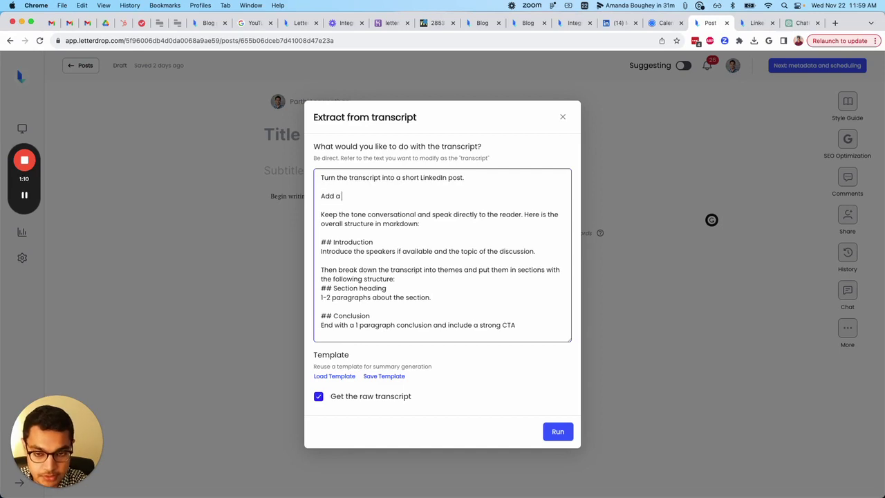
pyautogui.write('new line b')
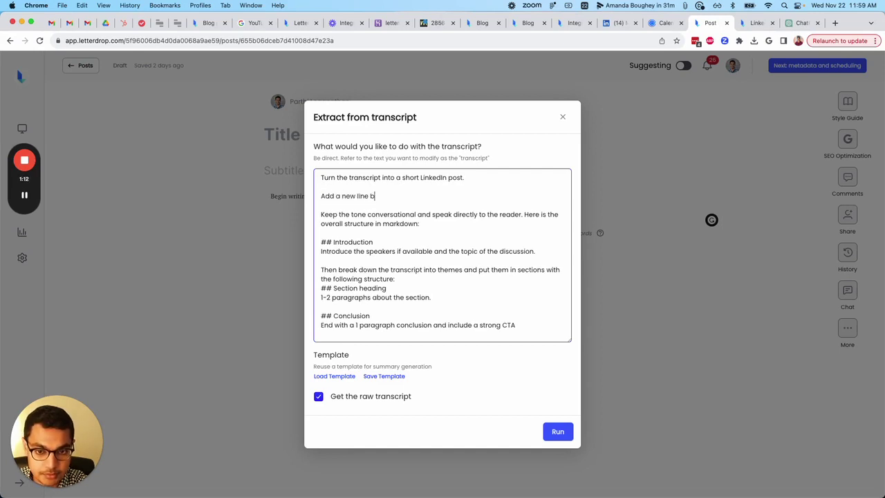
pyautogui.write('etween every setn')
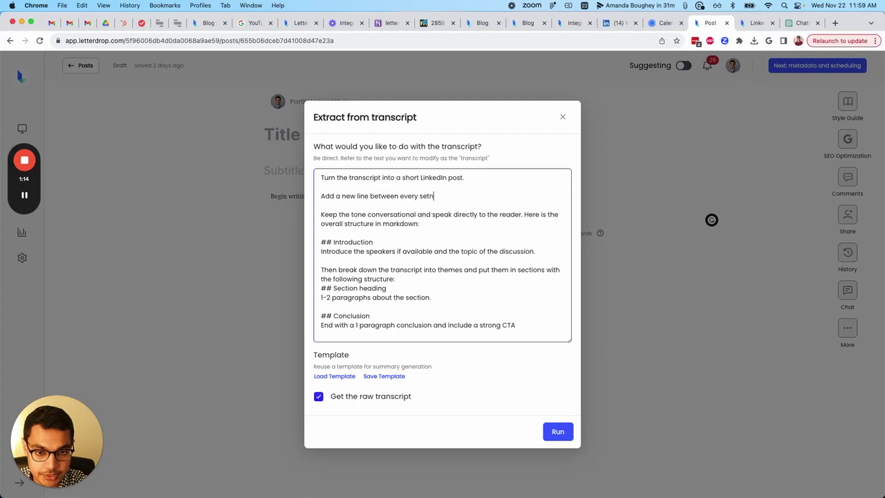
pyautogui.write('ntence.')
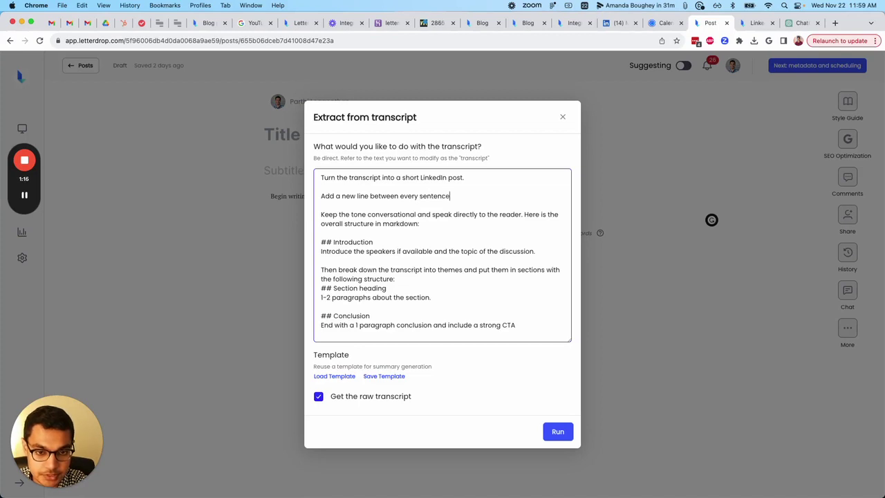
pyautogui.write(' Keep')
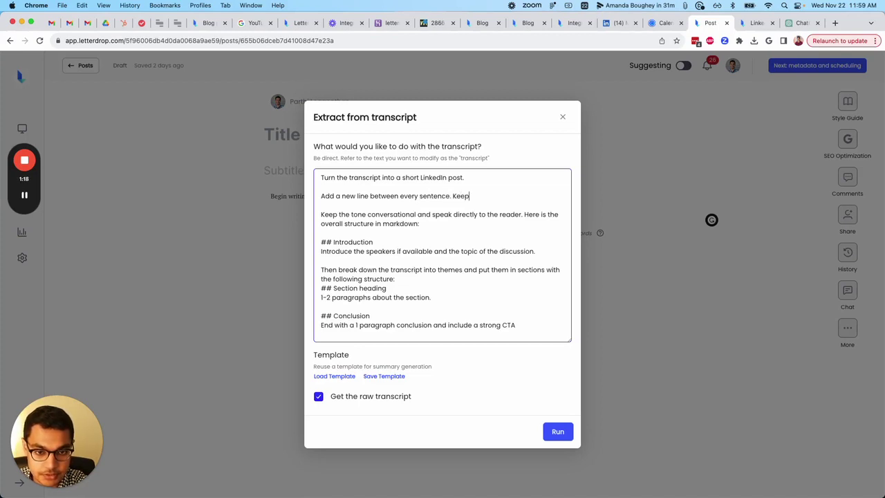
pyautogui.write(' the sentences')
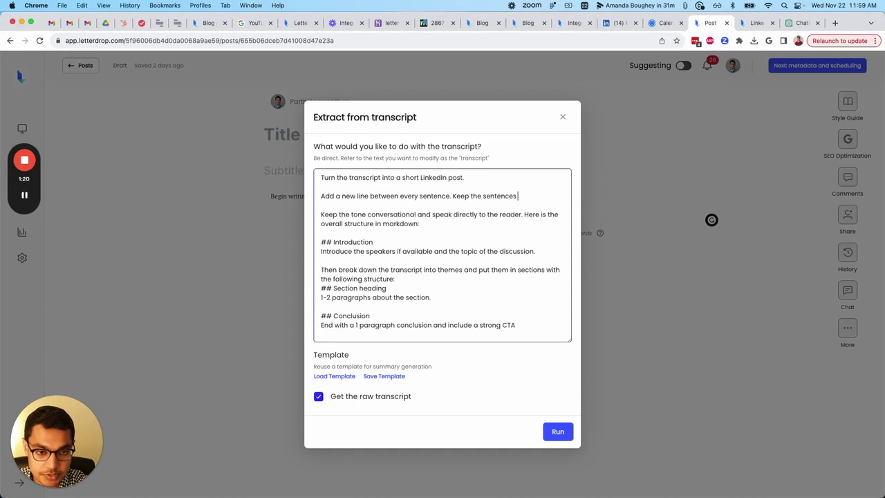
pyautogui.write(' short')
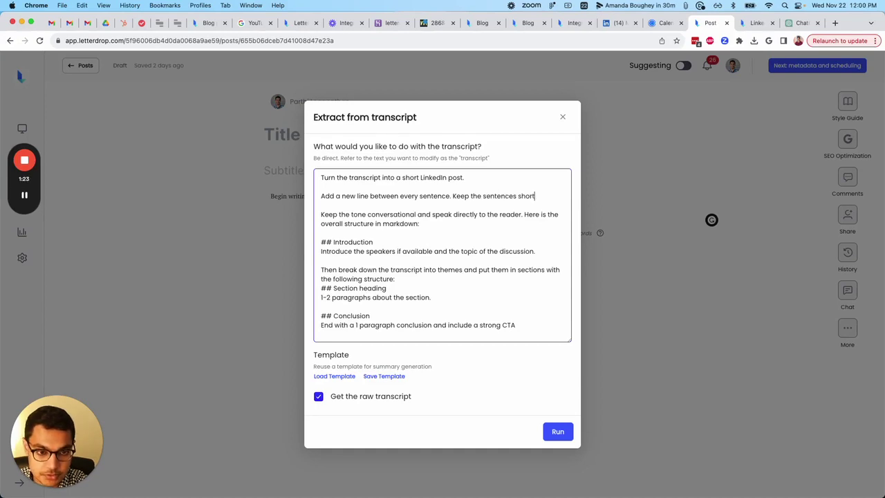
pyautogui.write('.')
# - Add the paragraph "Add a CTA to watch the video and share their experience with finding great SEO opportunities by listening to customers in the comments."
pyautogui.press('Return')
pyautogui.press('Return')
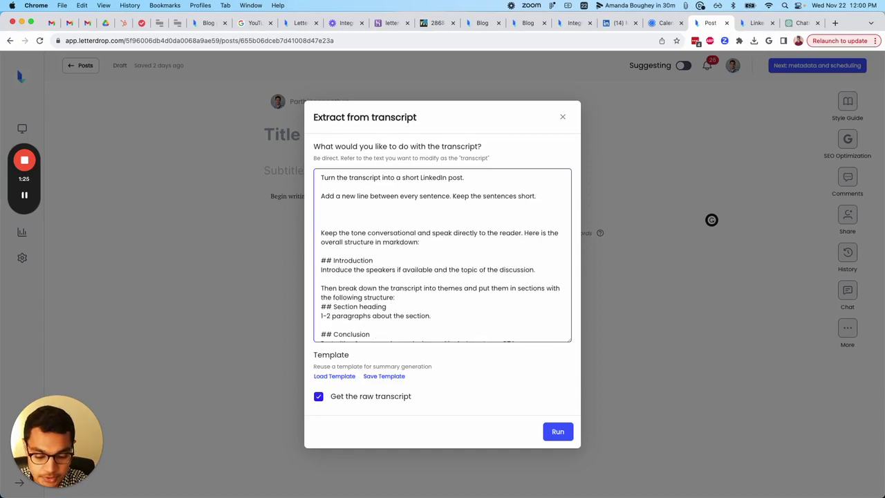
pyautogui.write('Add a C')
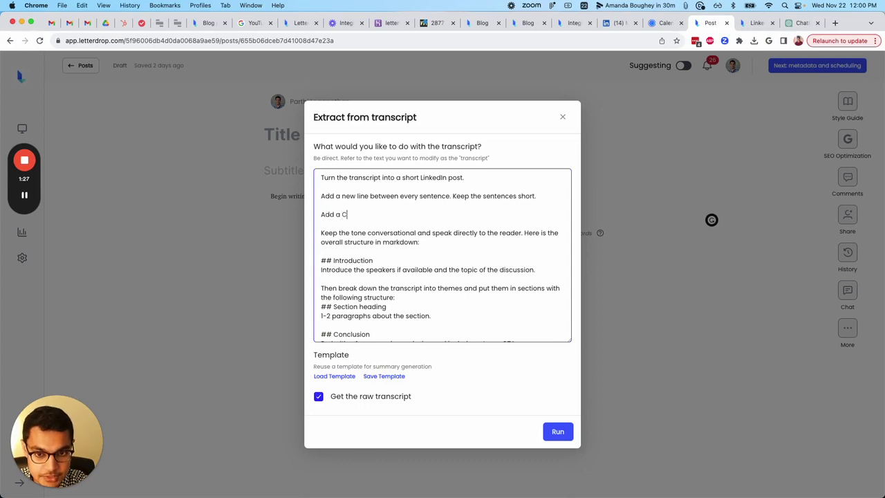
pyautogui.write('TA to watch the vide')
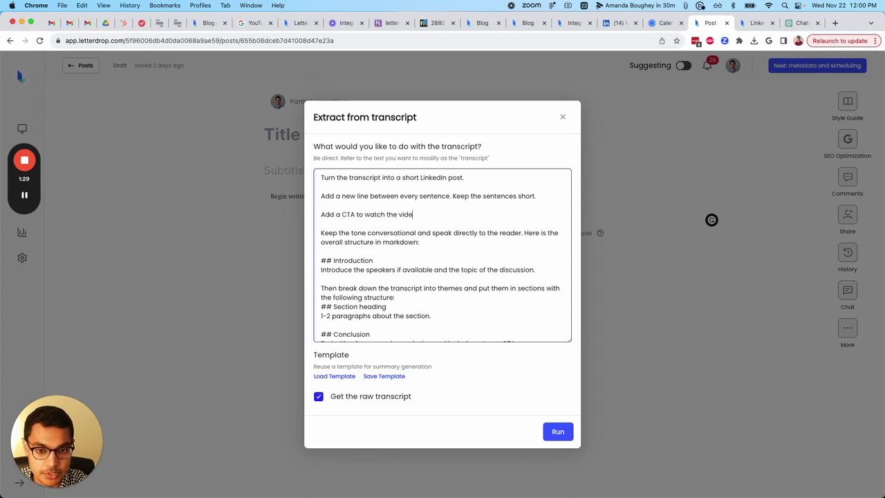
pyautogui.write('o and')
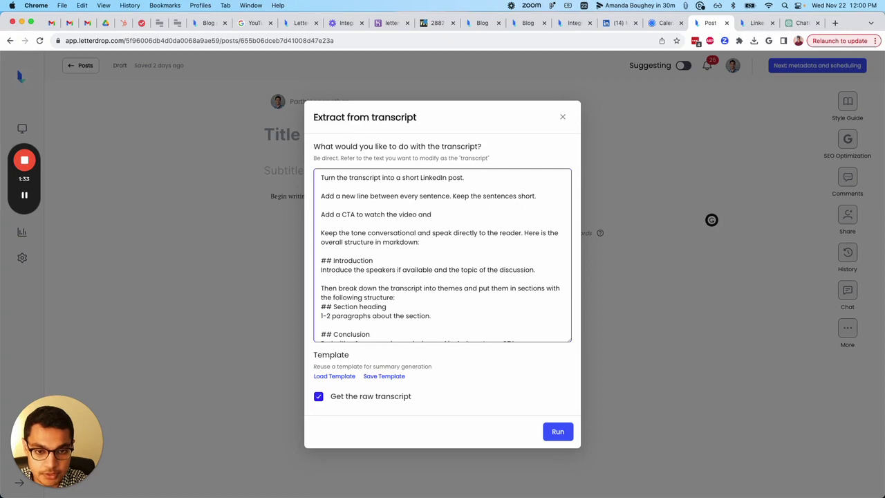
pyautogui.write(' share their experience')
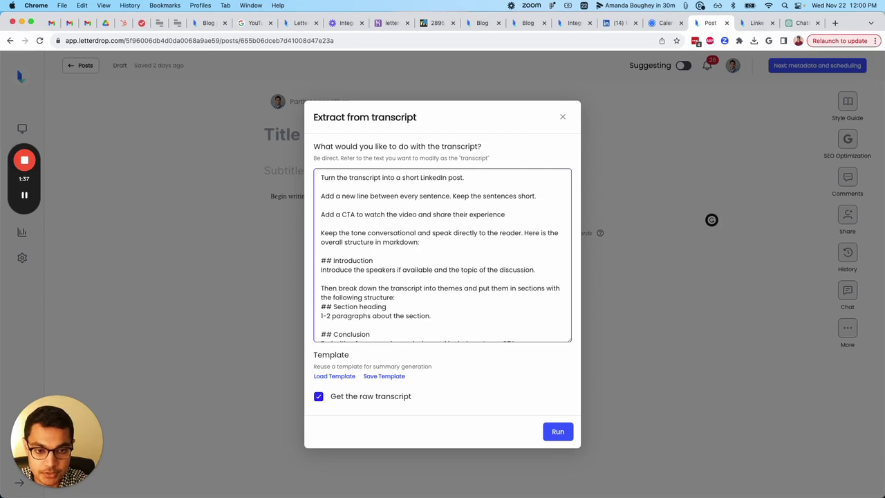
pyautogui.write(' with')
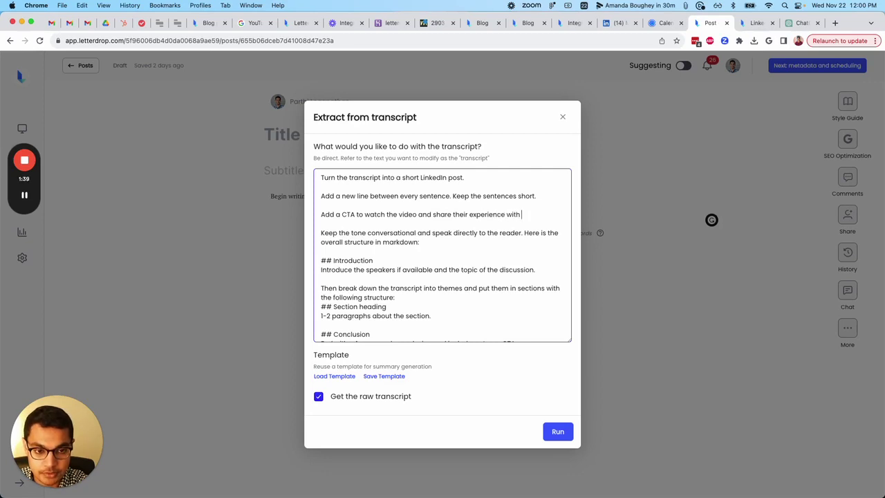
pyautogui.write(' finding great SOE')
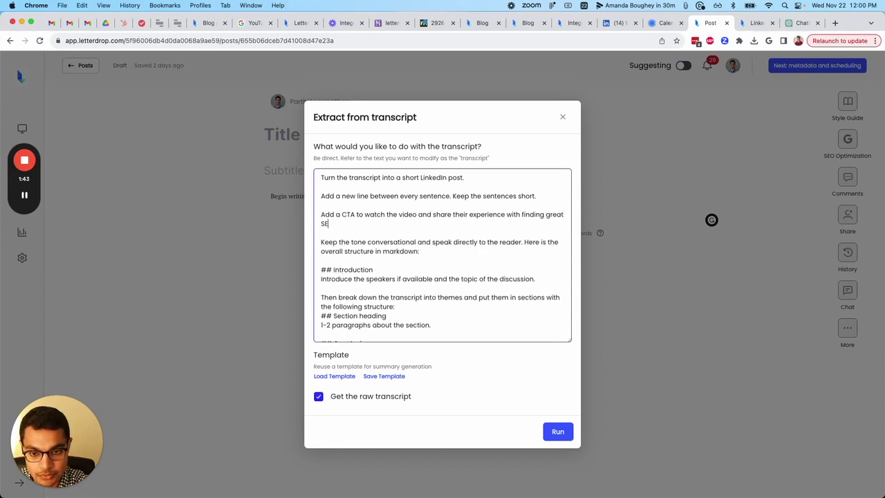
pyautogui.write('O opportunities ')
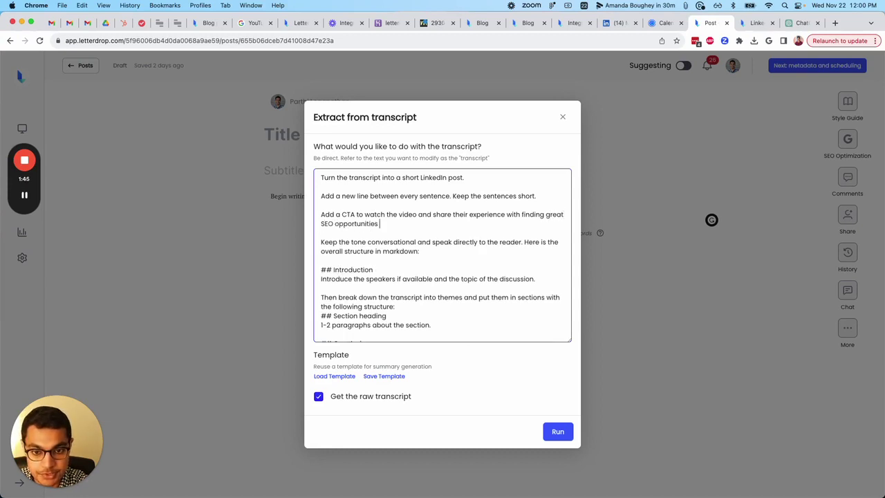
pyautogui.write('by listening to custo')
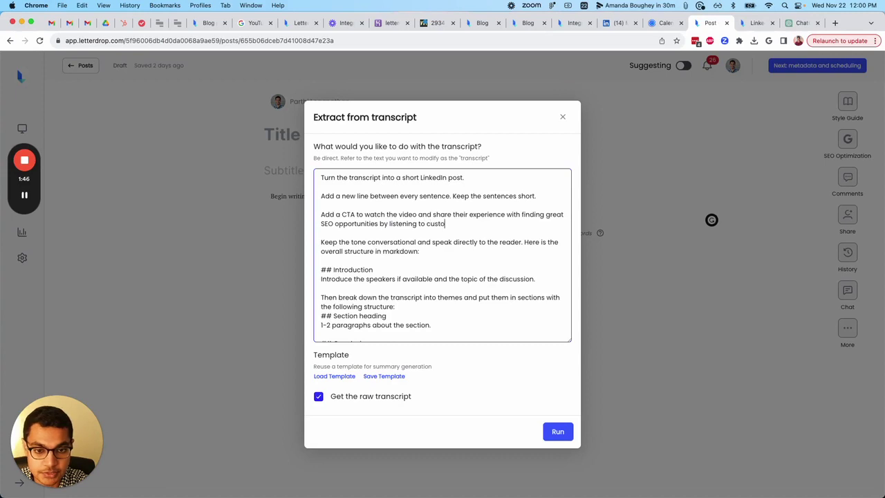
pyautogui.write('mers in the comment')
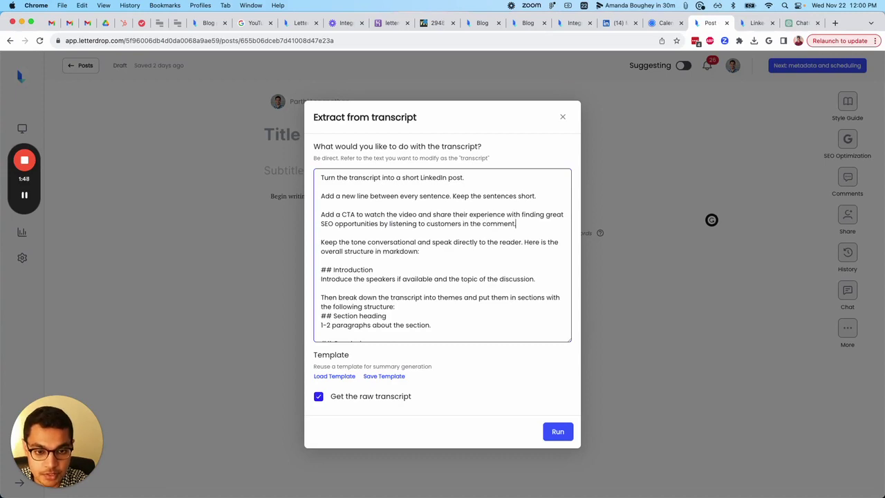
pyautogui.write('s.')
# - Delete the remaining blog-post instructions below the CTA paragraph, from the conversational tone line through the Conclusion section
pyautogui.press('Down')
pyautogui.hotkey('shift', 'Down')
pyautogui.hotkey('shift', 'Down')
pyautogui.hotkey('shift', 'Down')
pyautogui.hotkey('shift', 'Down')
pyautogui.hotkey('shift', 'Down')
pyautogui.hotkey('shift', 'Down')
pyautogui.hotkey('shift', 'Down')
pyautogui.hotkey('shift', 'Down')
pyautogui.hotkey('shift', 'Down')
pyautogui.hotkey('shift', 'Down')
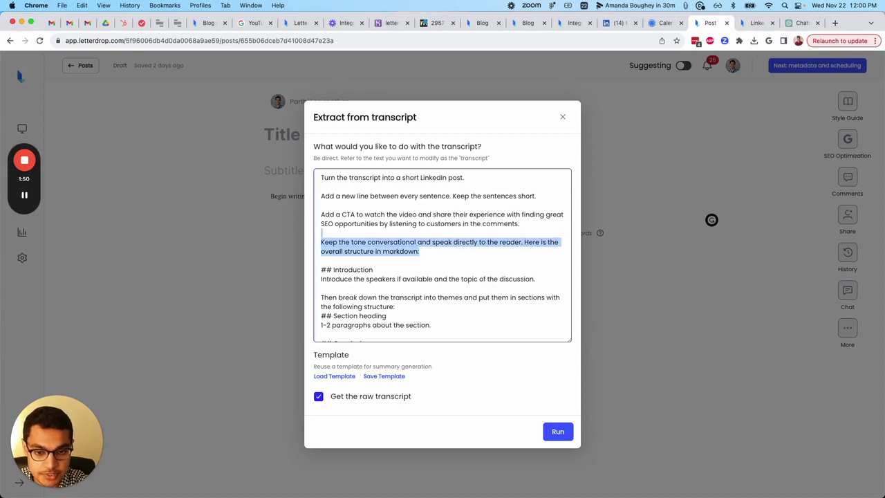
pyautogui.hotkey('shift', 'Down')
pyautogui.hotkey('shift', 'Down')
pyautogui.hotkey('shift', 'Down')
pyautogui.press('BackSpace')
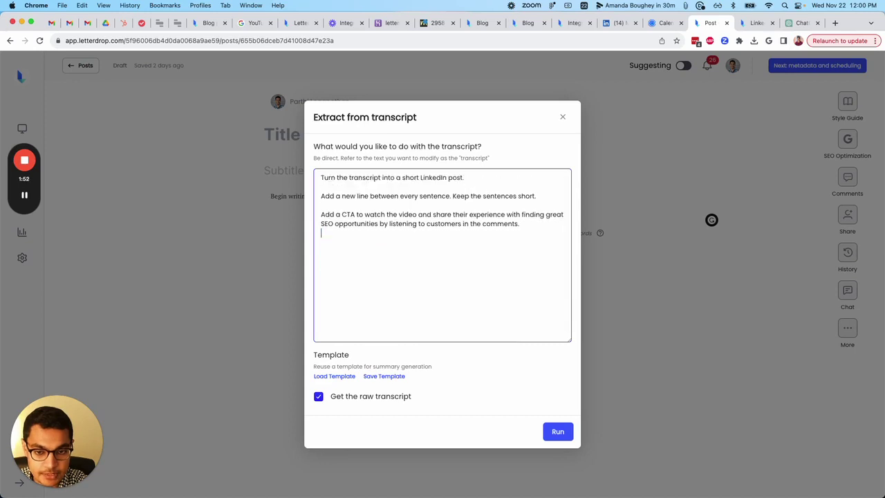
# - Run the transcript extraction with the custom prompt and keep the generated post text in the draft
pyautogui.click(558, 431)
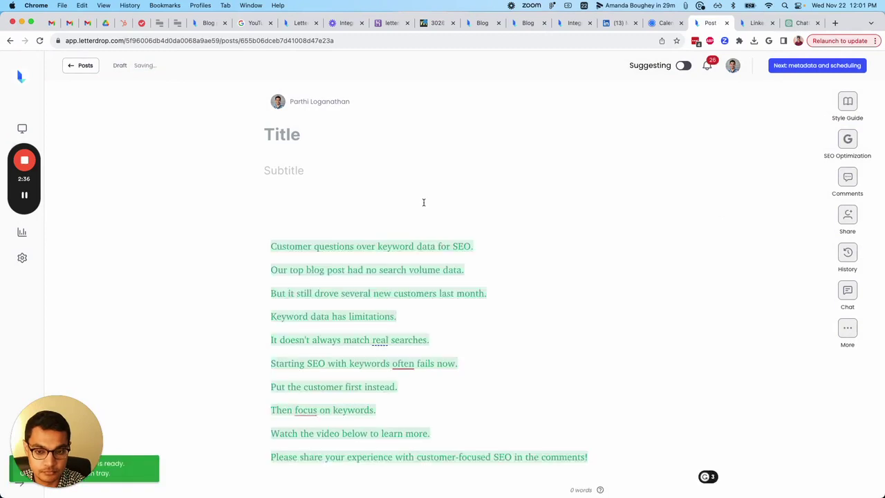
pyautogui.scroll(-2, 424, 202)
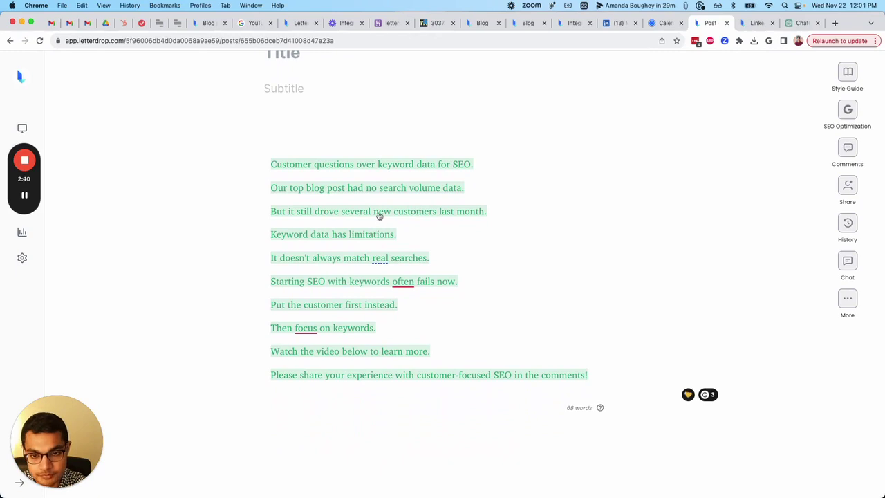
pyautogui.moveTo(380, 218)
pyautogui.click(351, 147)
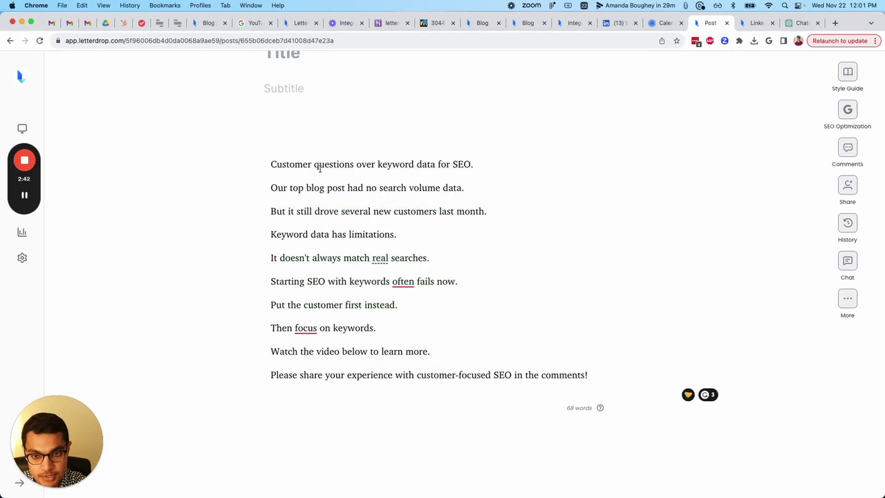
# - Copy the entire generated post, from the first sentence through the call to share experiences in the comments
pyautogui.doubleClick(332, 164)
pyautogui.moveTo(332, 164); pyautogui.dragTo(342, 372)
pyautogui.press('cmd+c')
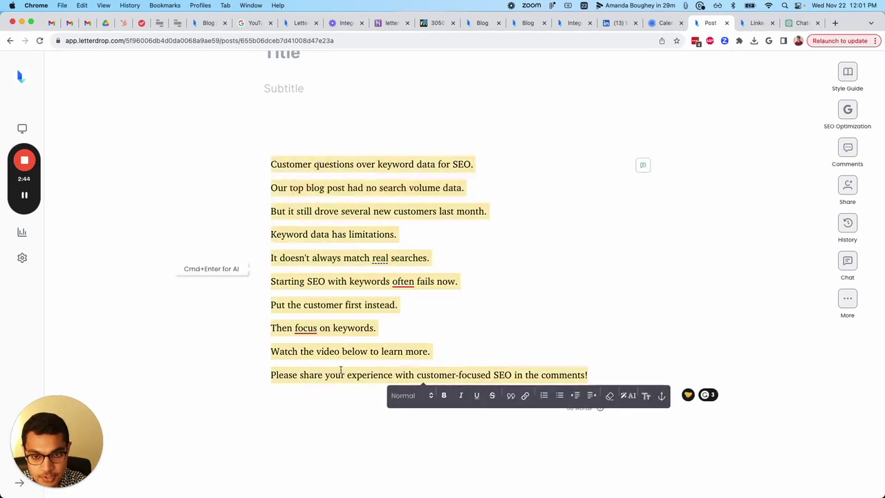
# - In the LinkedIn post draft, choose the author's personal profile as the account and paste the copied post into the body
pyautogui.click(756, 22)
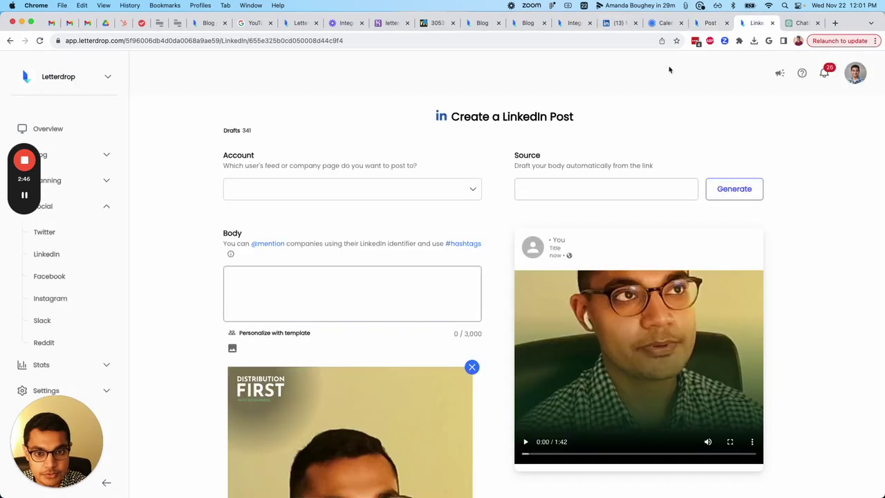
pyautogui.click(383, 125)
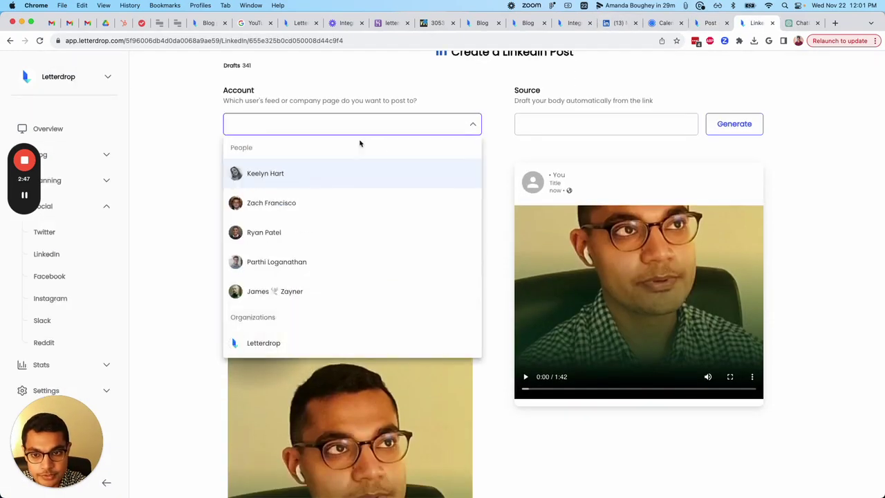
pyautogui.click(310, 258)
pyautogui.click(311, 208)
pyautogui.press('cmd+v')
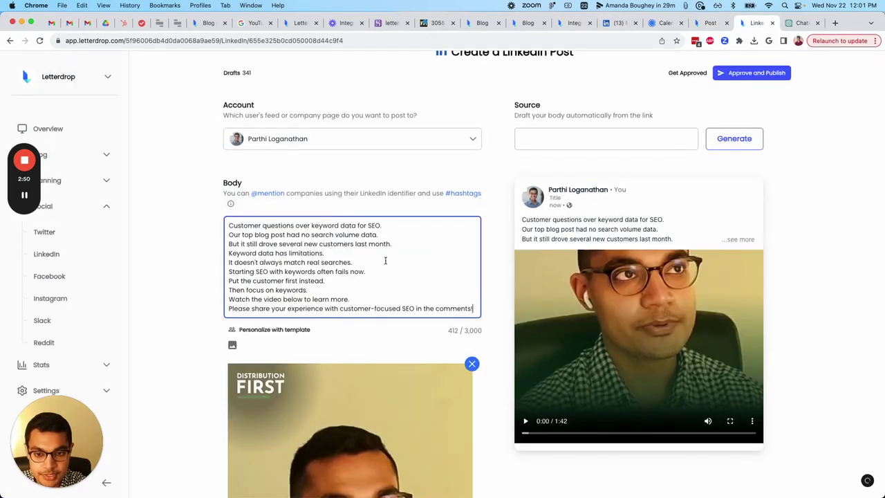
# - Insert a blank line between every sentence of the LinkedIn post body
pyautogui.click(401, 227)
pyautogui.press('Return')
pyautogui.press('Down')
pyautogui.press('Down')
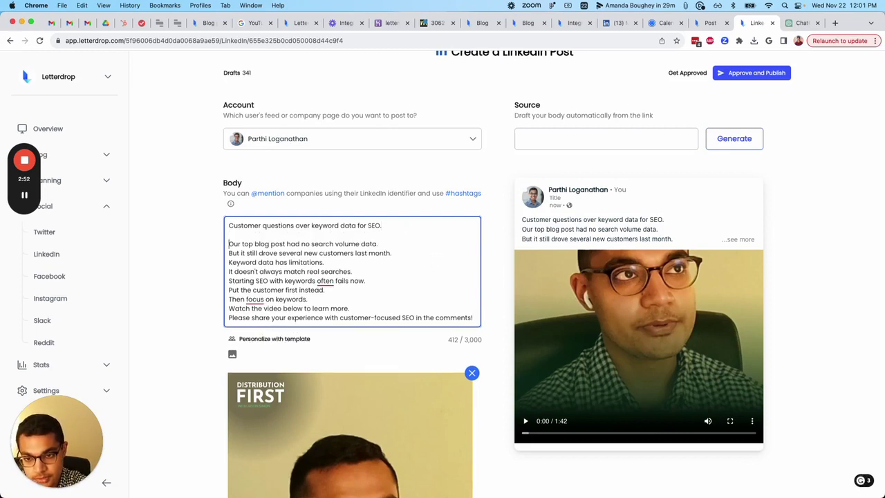
pyautogui.press('Return')
pyautogui.press('Down')
pyautogui.press('Return')
pyautogui.press('Down')
pyautogui.press('Return')
pyautogui.press('Down')
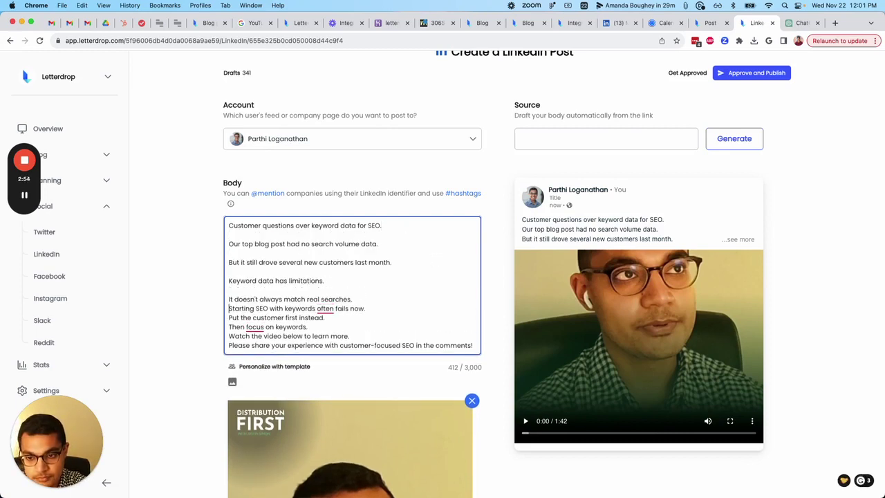
pyautogui.press('Return')
pyautogui.press('Down')
pyautogui.press('Return')
pyautogui.press('Down')
pyautogui.press('Return')
pyautogui.press('Down')
pyautogui.press('Return')
pyautogui.press('Down')
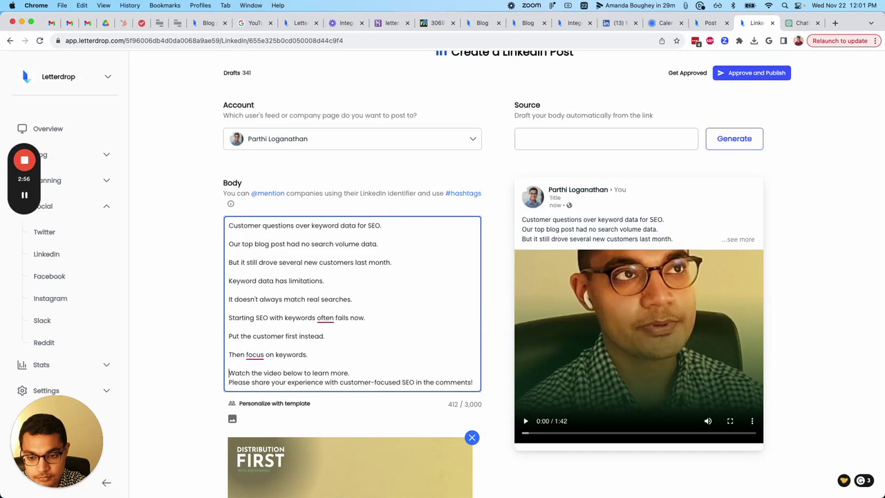
pyautogui.press('Down')
pyautogui.press('Return')
# - Add "Always" after the opening sentence "Customer questions over keyword data for SEO."
pyautogui.scroll(-3, 392, 207)
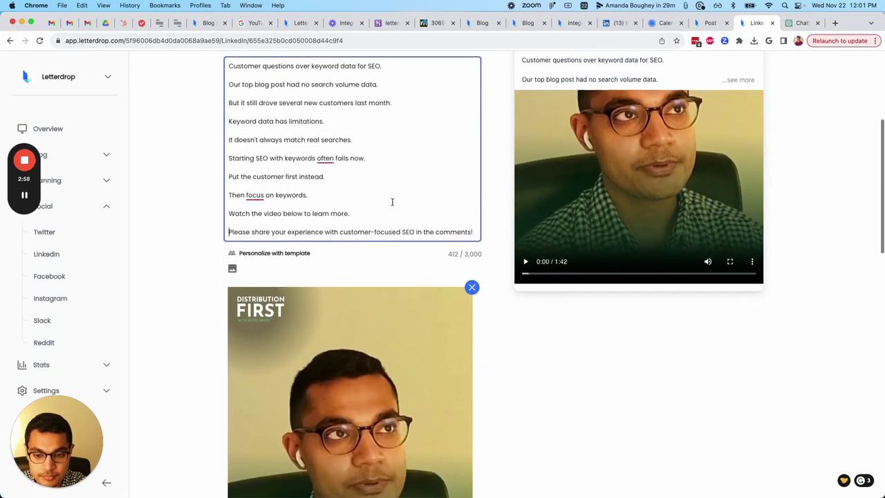
pyautogui.scroll(-5, 375, 269)
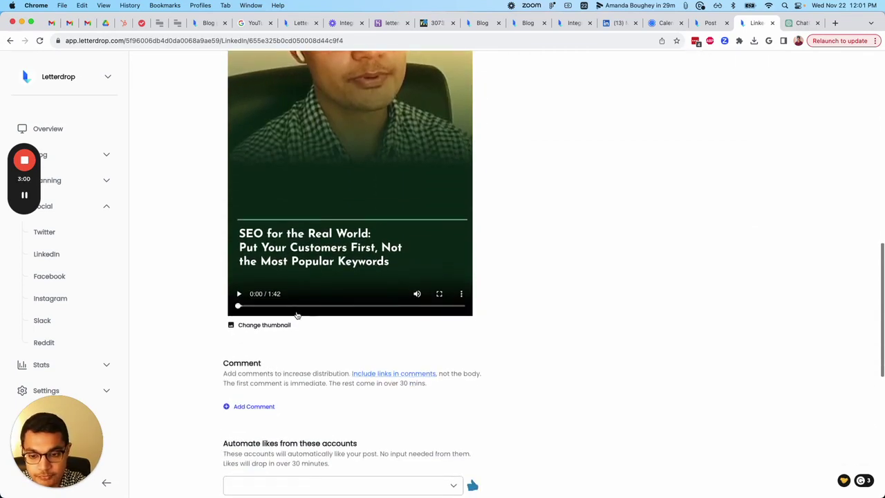
pyautogui.scroll(-2, 296, 315)
pyautogui.scroll(8, 296, 312)
pyautogui.scroll(2, 296, 312)
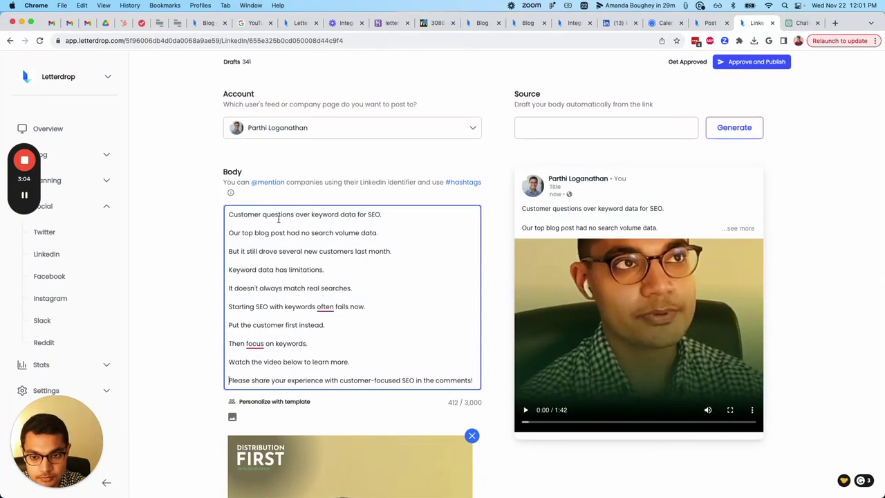
pyautogui.doubleClick(279, 214)
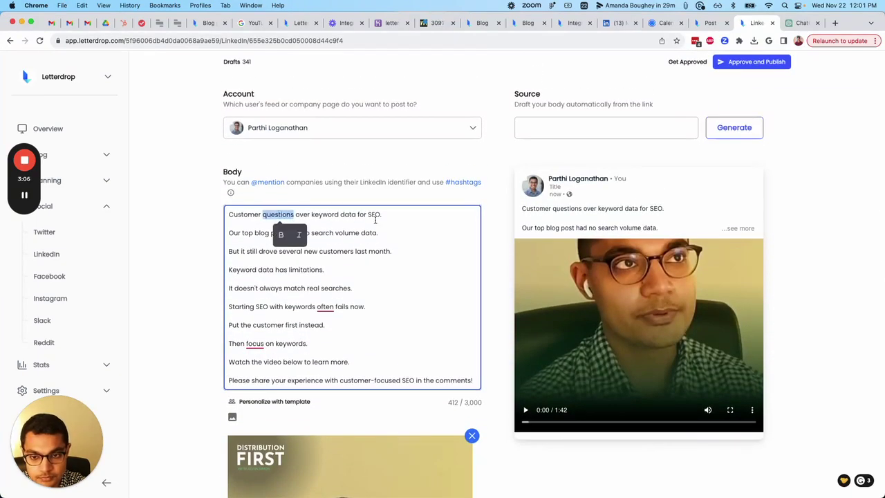
pyautogui.click(406, 218)
pyautogui.write('Alwa')
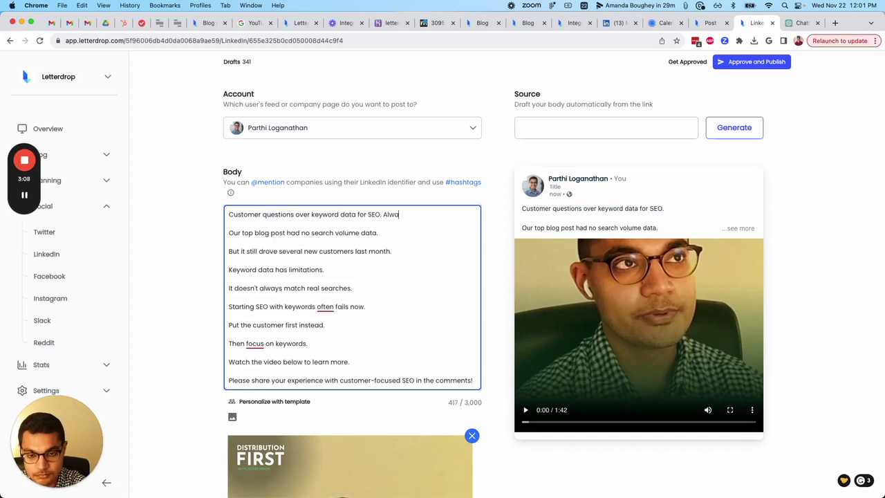
pyautogui.write('ys')
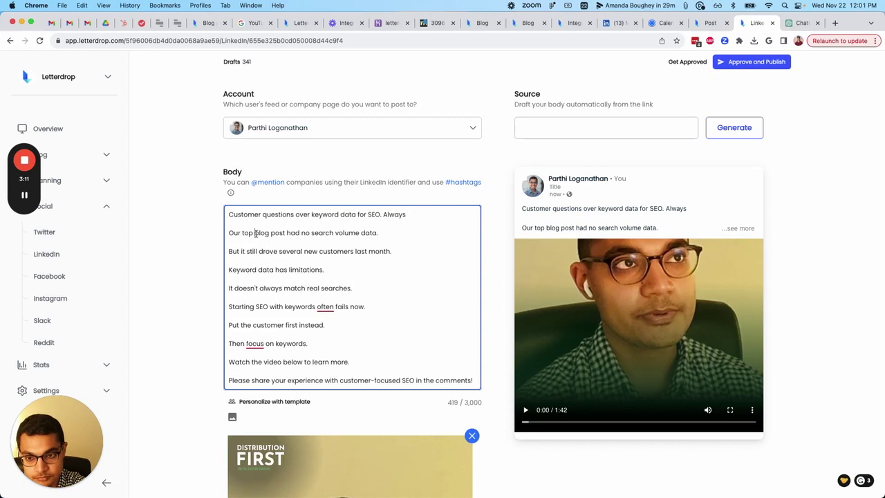
# - Edit the second sentence to read "Our top revenue driving blog post has no search volume data."
pyautogui.click(256, 233)
pyautogui.write('revenue driv')
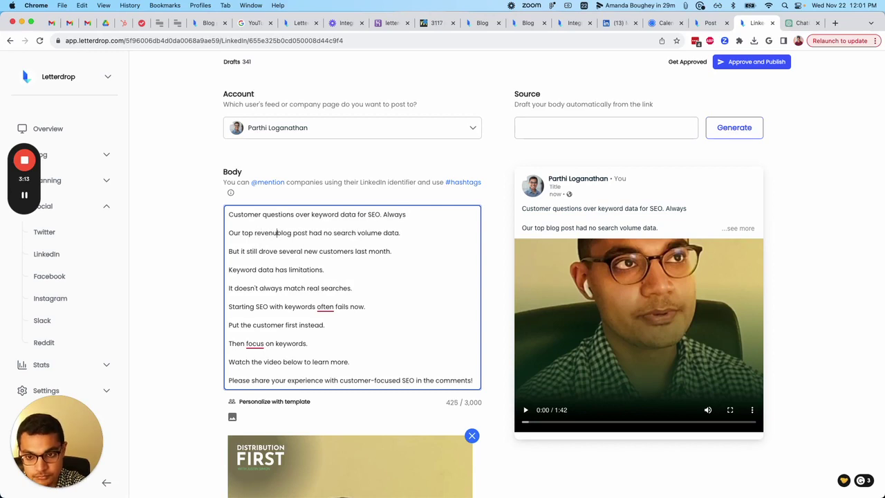
pyautogui.write('ing')
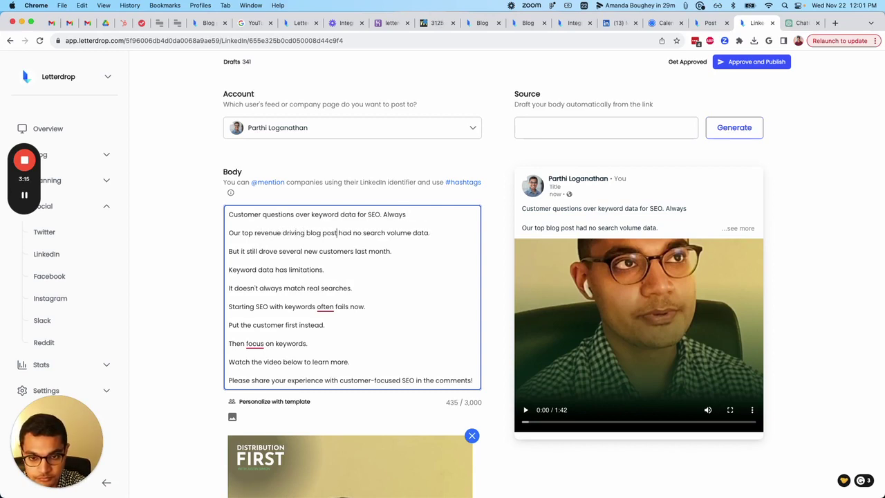
pyautogui.hotkey('alt', 'Right')
pyautogui.press('BackSpace')
pyautogui.write('s')
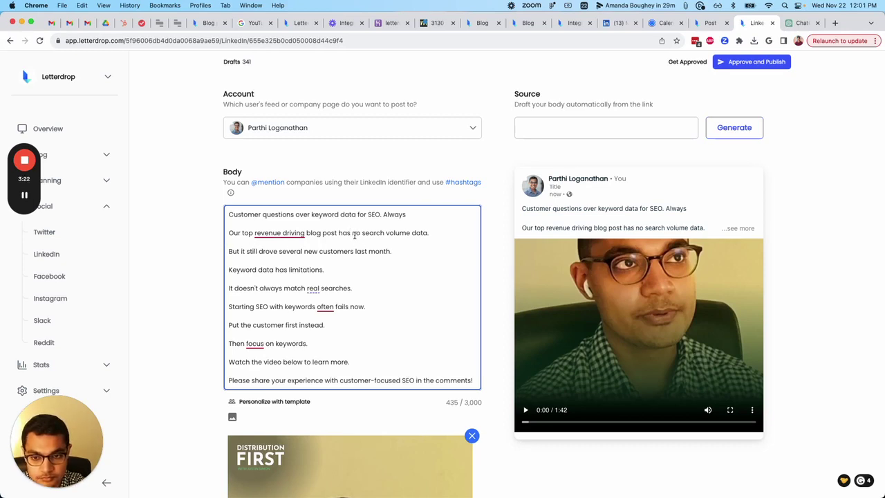
pyautogui.doubleClick(268, 250)
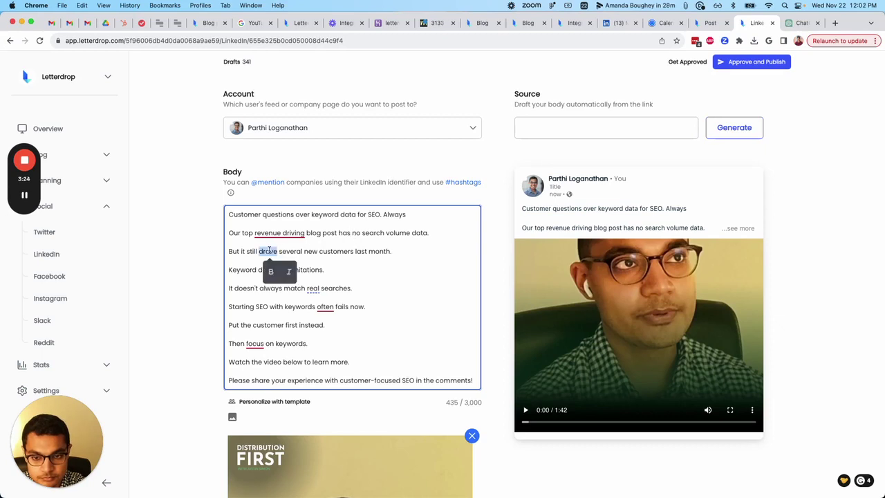
pyautogui.write('driv')
pyautogui.hotkey('alt', 'shift', 'Left')
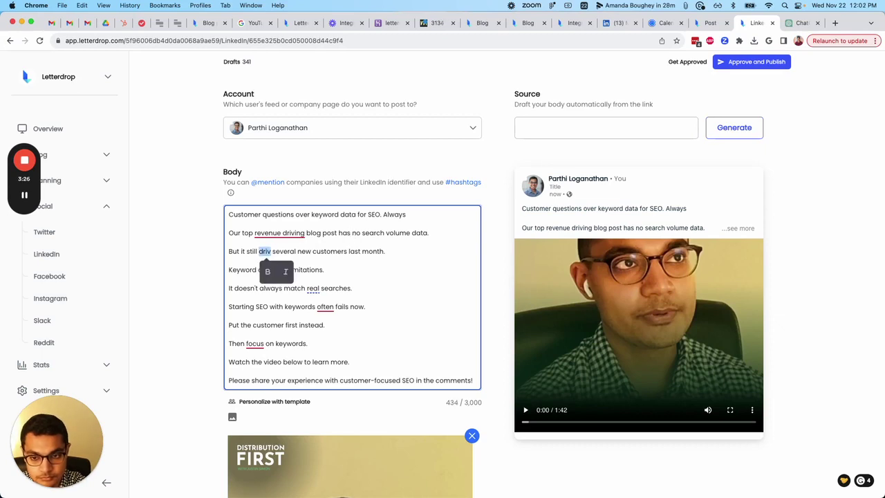
pyautogui.tripleClick(265, 251)
pyautogui.press('BackSpace')
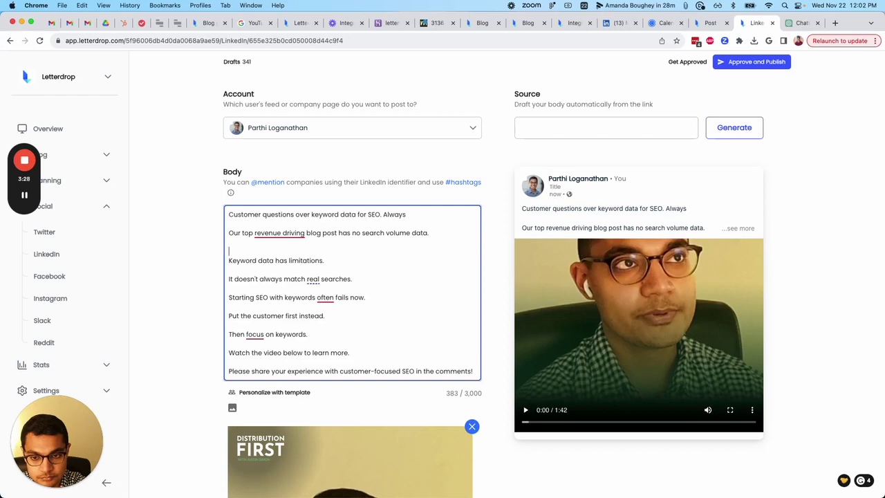
pyautogui.press('super+z')
# - Reword the third sentence as "But it brought in 4 leads last month."
pyautogui.doubleClick(254, 251)
pyautogui.write('brou')
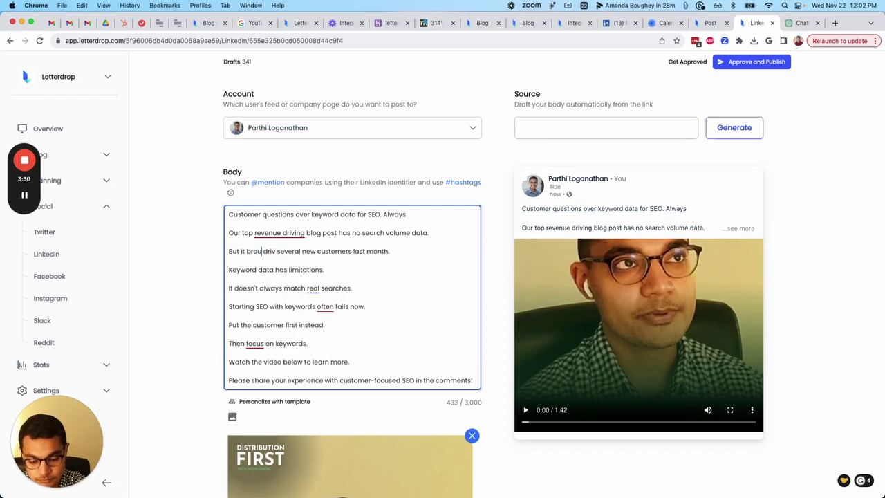
pyautogui.write('ght in 4 leads')
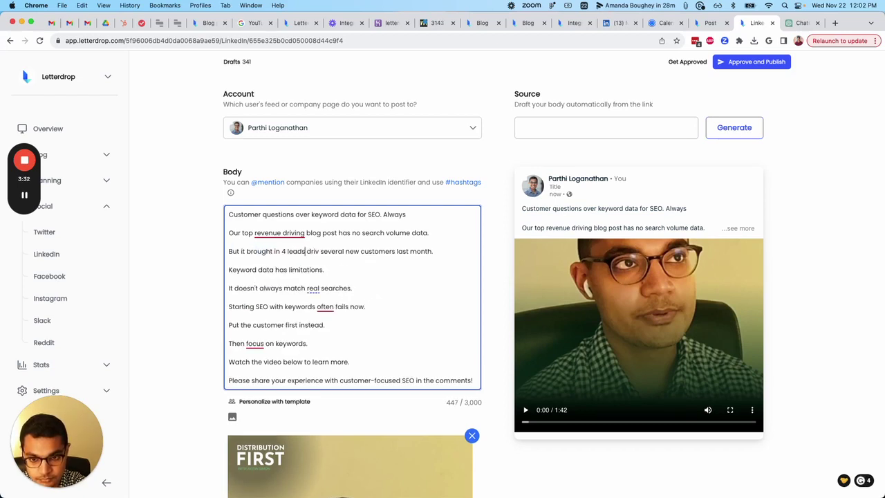
pyautogui.hotkey('alt', 'shift', 'Right')
pyautogui.hotkey('alt', 'shift', 'Right')
pyautogui.hotkey('alt', 'shift', 'Right')
pyautogui.hotkey('alt', 'shift', 'Right')
pyautogui.press('BackSpace')
pyautogui.press('super+Right')
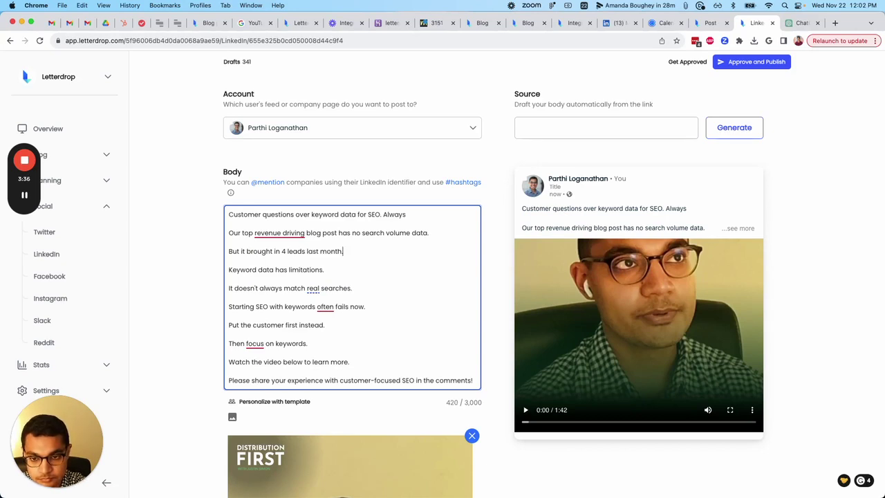
# - Drop the final periods from the search volume and leads lines and join "It doesn't always match real searches." onto "Keyword data has limitations."
pyautogui.press('BackSpace')
pyautogui.press('Up')
pyautogui.press('super+Right')
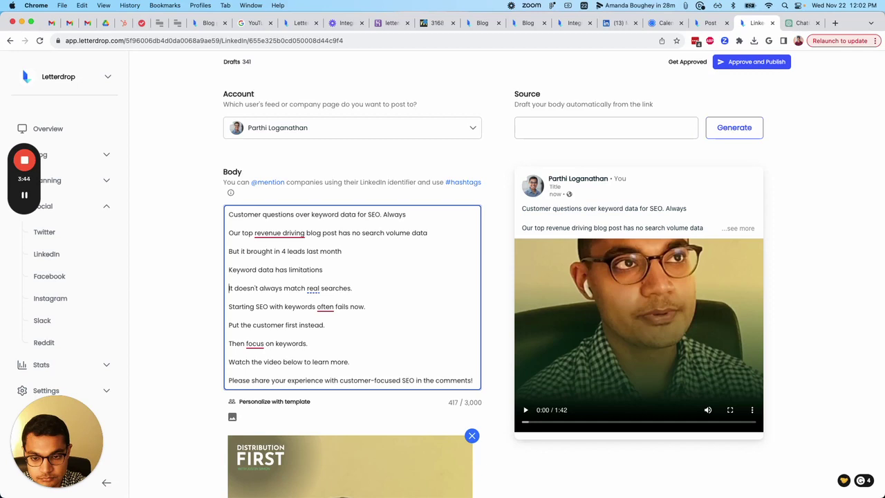
pyautogui.press('BackSpace')
pyautogui.write('.')
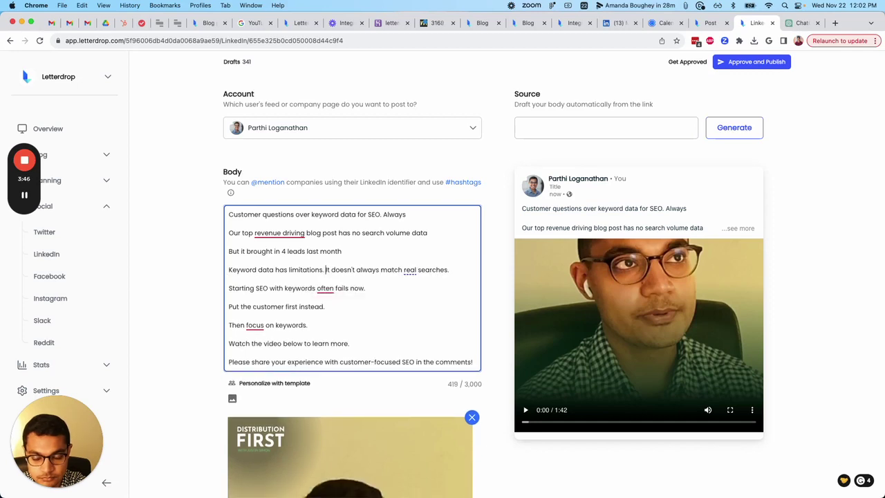
# - Insert "from Semrush and ahrefs" after "Keyword data" and extend the paragraph's ending with "... especially on esoteric topics"
pyautogui.click(229, 270)
pyautogui.write('from Semrush and ')
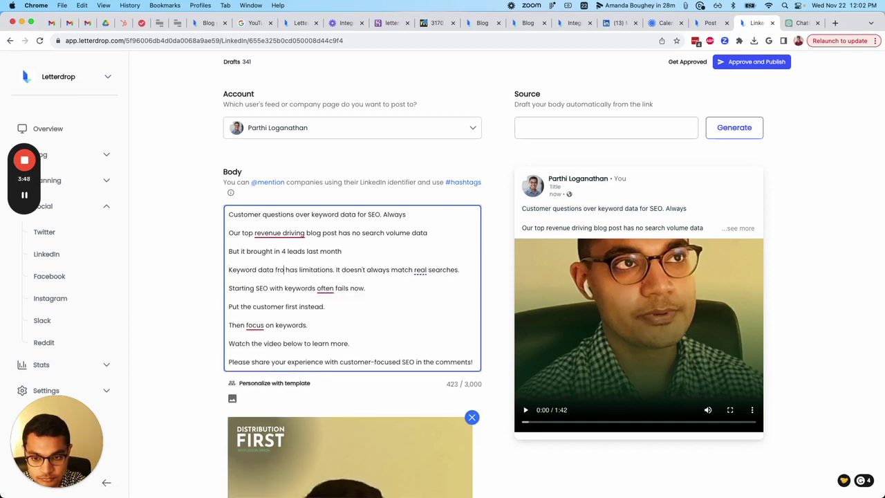
pyautogui.write('ahrefs')
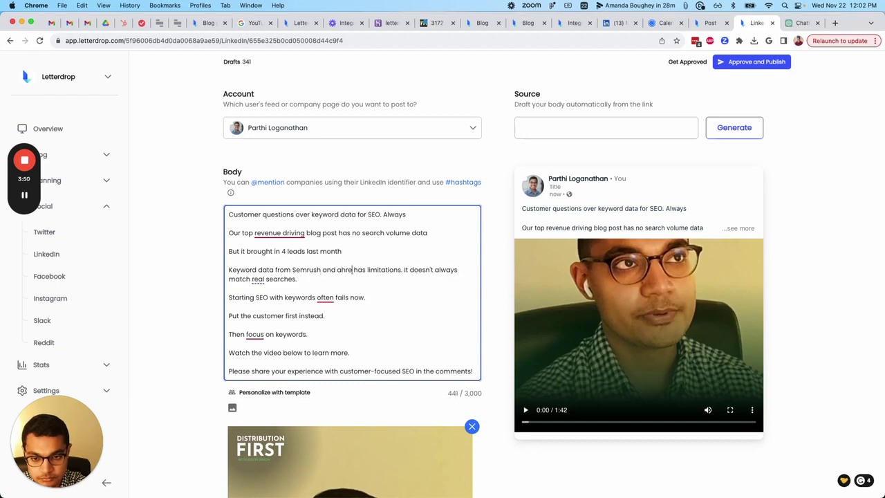
pyautogui.click(297, 279)
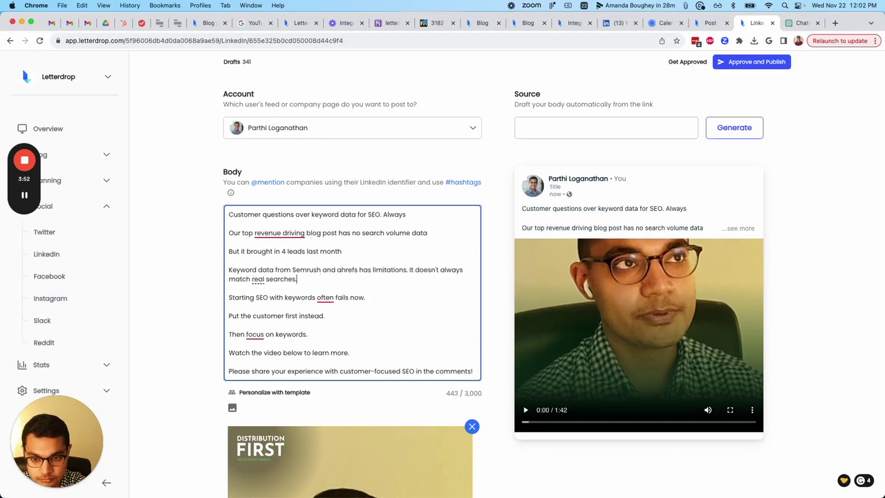
pyautogui.write('.. especially on esoteric topics')
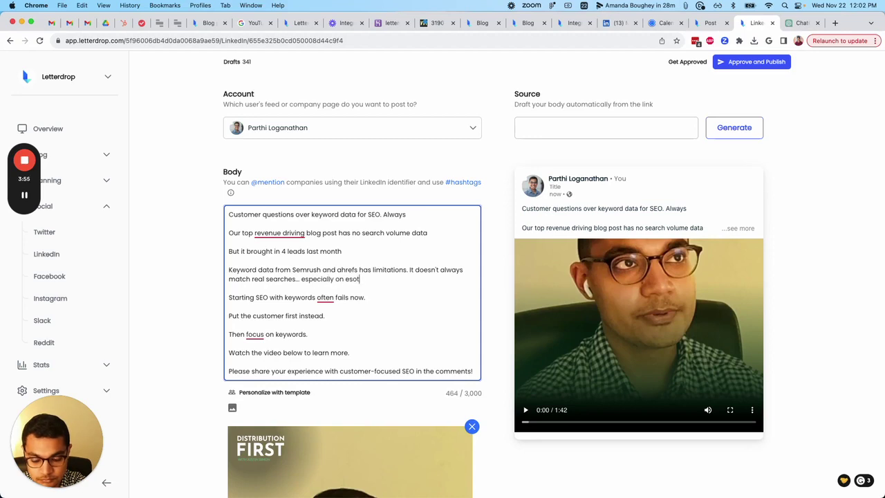
pyautogui.press('Down')
pyautogui.hotkey('shift', 'Down')
pyautogui.hotkey('shift', 'Down')
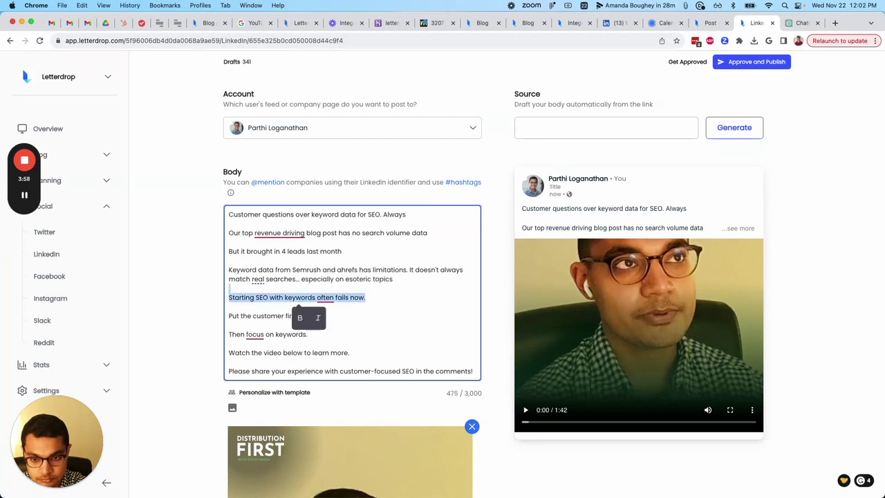
pyautogui.press('BackSpace')
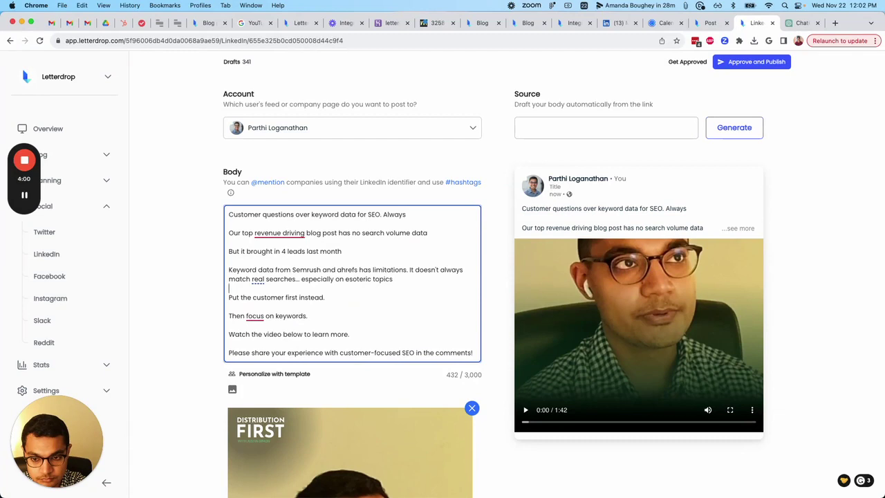
pyautogui.press('super+z')
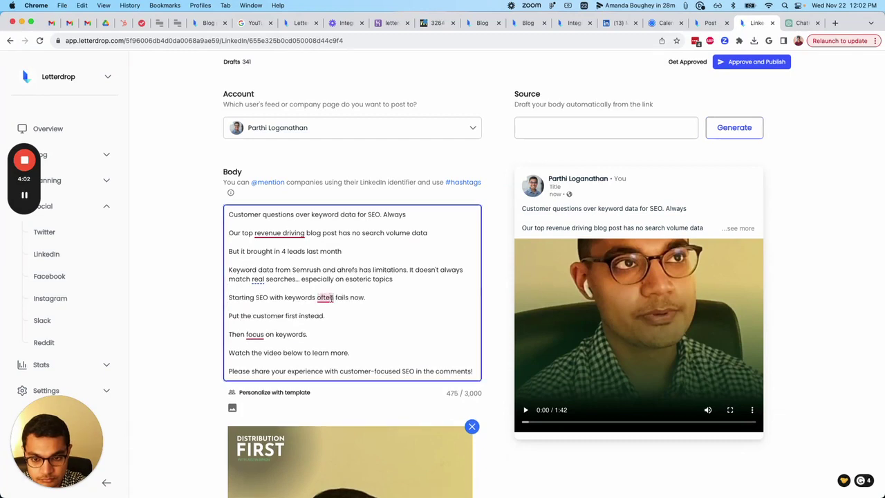
# - Reword the line about starting SEO as "Starting SEO with keywords is not the only way to go"
pyautogui.moveTo(332, 297); pyautogui.dragTo(365, 298)
pyautogui.press('BackSpace')
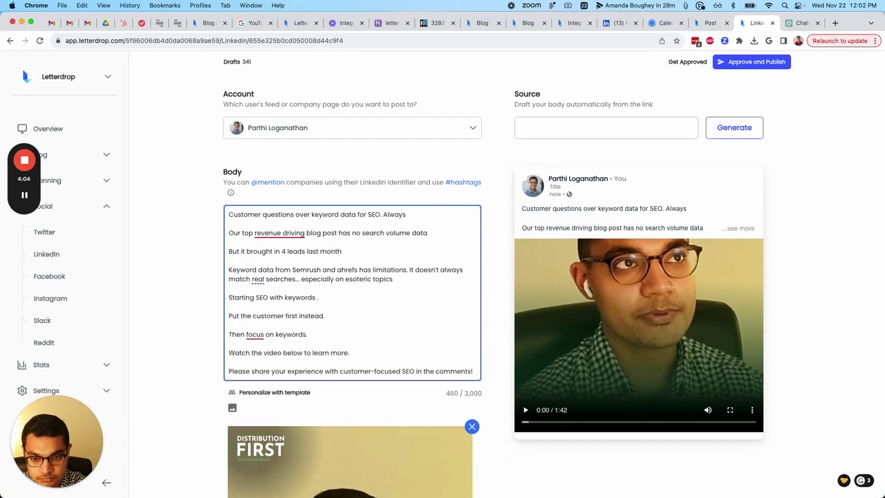
pyautogui.write('i')
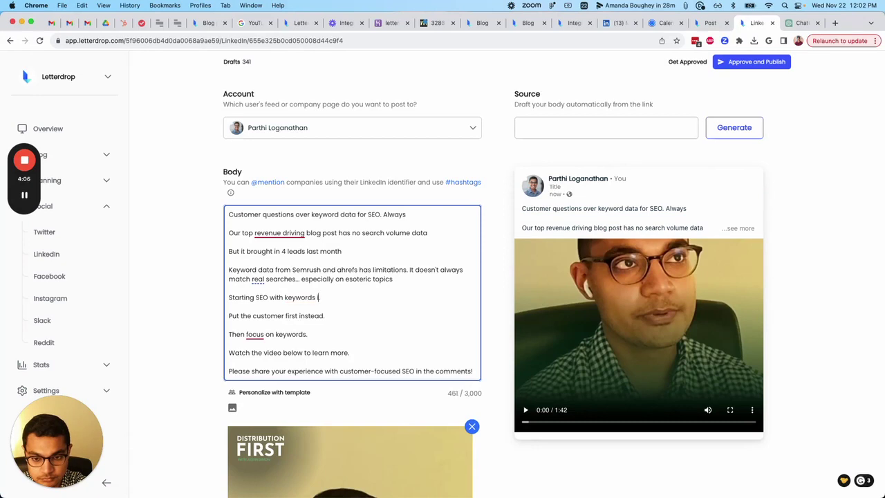
pyautogui.press('BackSpace')
pyautogui.press('BackSpace')
pyautogui.write('is not the only way to go')
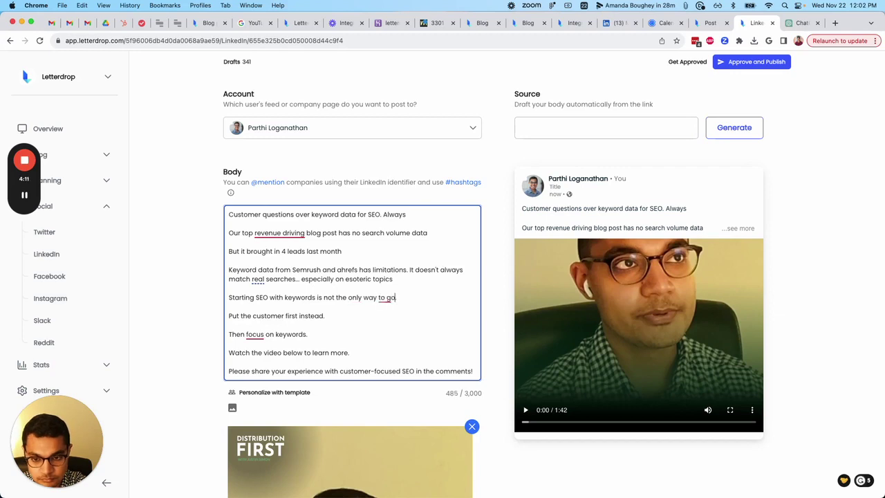
# - Change the customer line to "Put your customer first instead" and drop the period from "Then focus on keywords"
pyautogui.press('BackSpace')
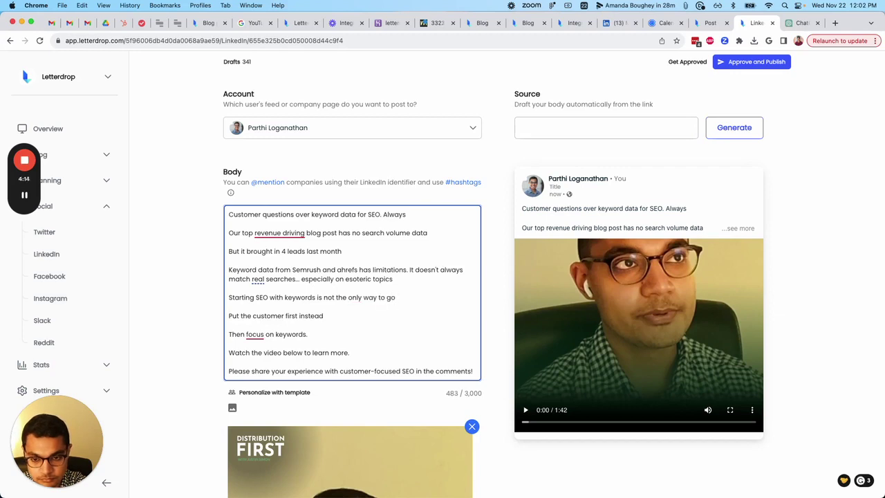
pyautogui.press('Delete')
pyautogui.press('Delete')
pyautogui.press('Delete')
pyautogui.press('Delete')
pyautogui.write('your')
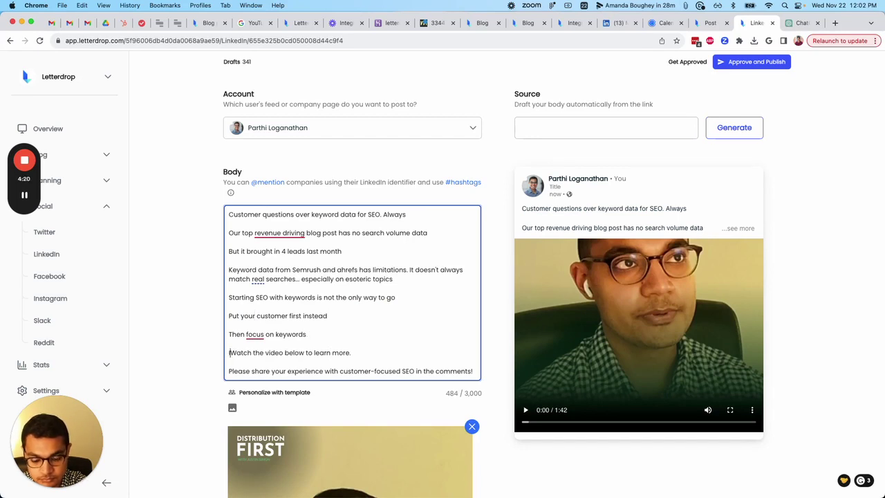
pyautogui.write('  talked with ')
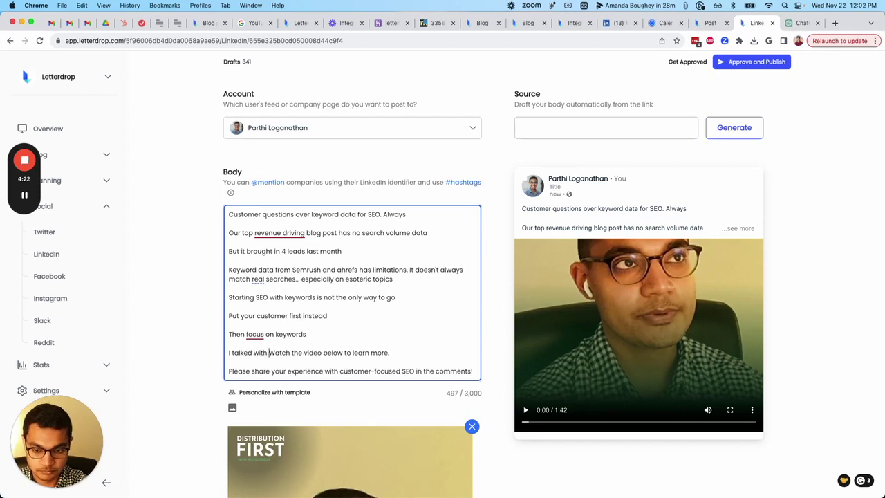
pyautogui.write('@justin simon')
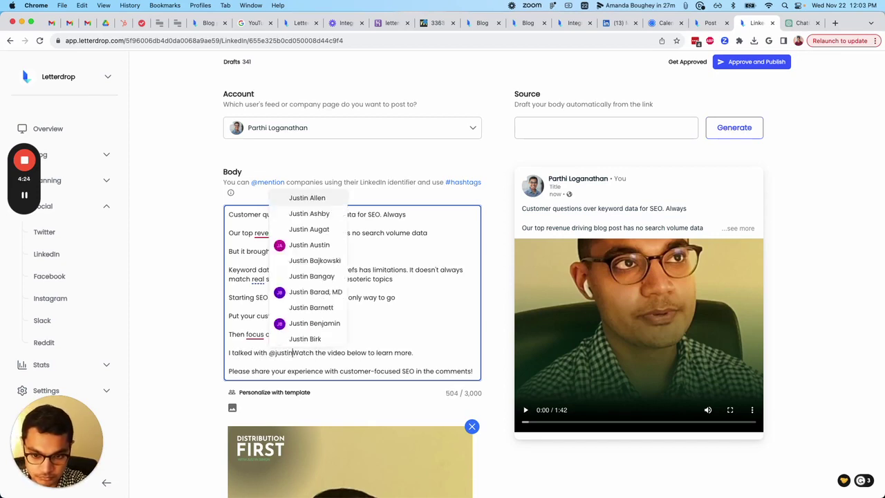
pyautogui.press('Return')
pyautogui.write('about ')
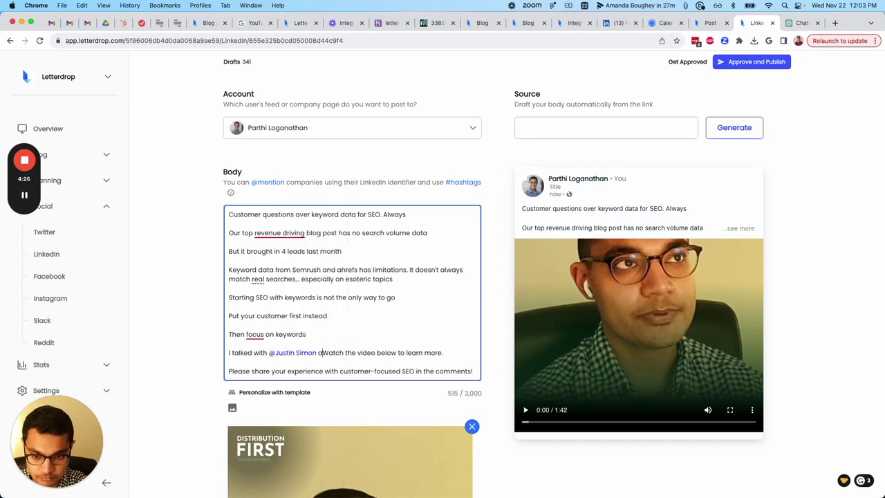
pyautogui.write('this on his pod')
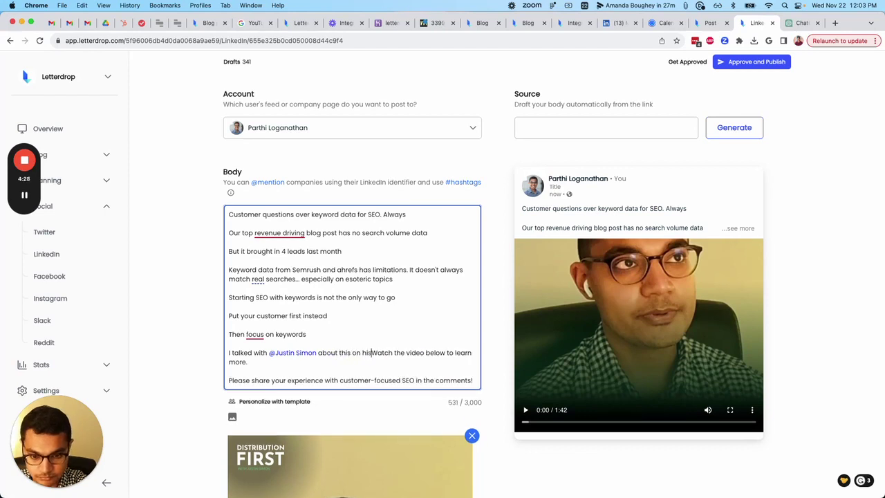
pyautogui.hotkey('shift', 'Down')
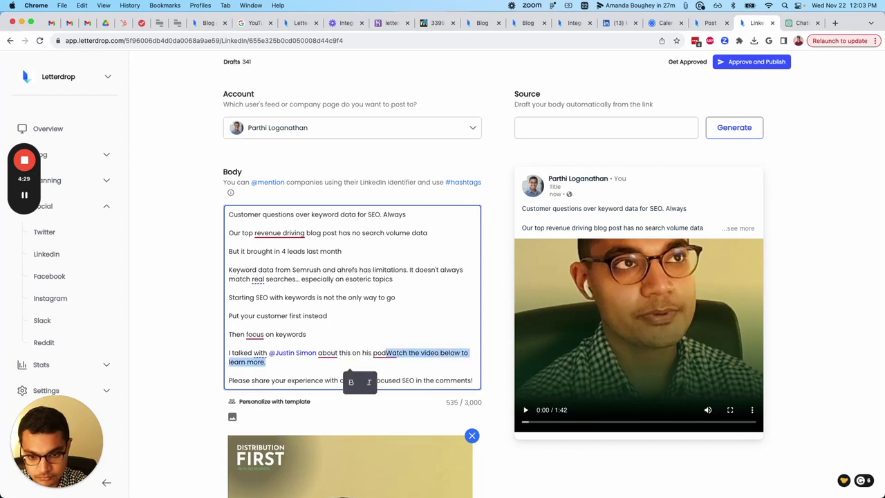
pyautogui.press('BackSpace')
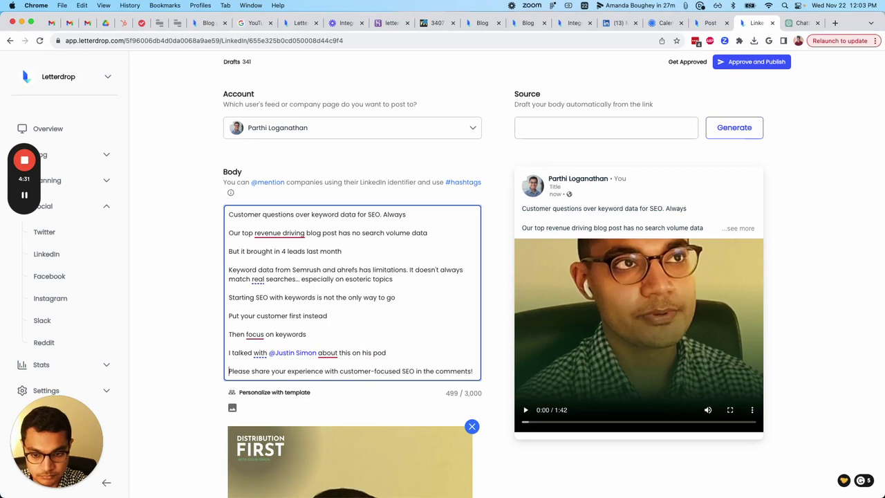
# - Rewrite the closing line as "Have you had a similar customer-focused SEO win. Share in the comments!"
pyautogui.hotkey('alt', 'shift', 'Right')
pyautogui.hotkey('alt', 'shift', 'Right')
pyautogui.write('Share')
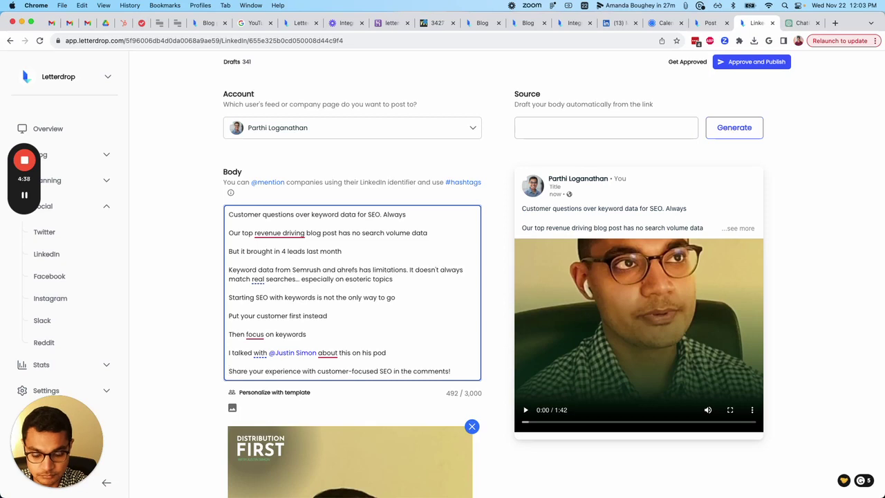
pyautogui.write('Have you')
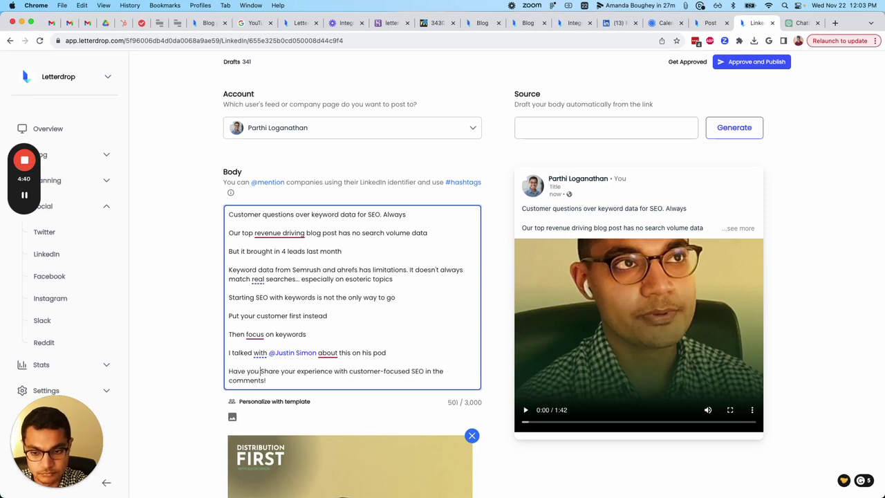
pyautogui.scroll(-2, 353, 262)
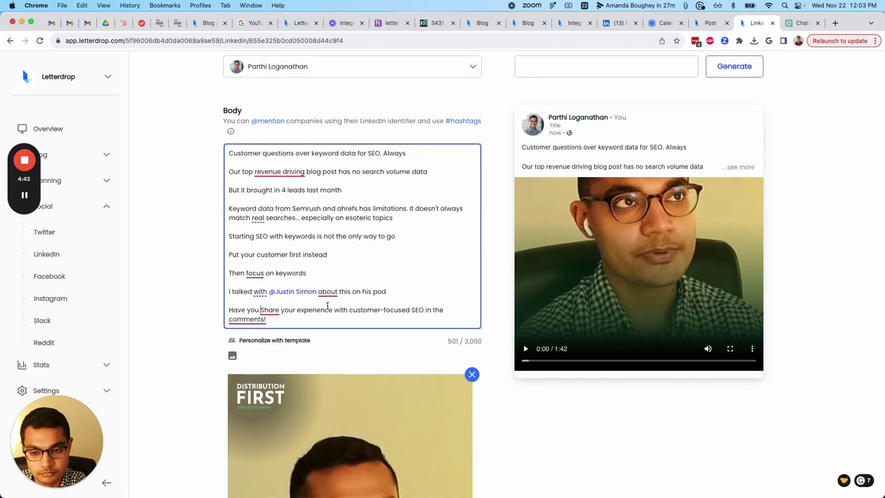
pyautogui.moveTo(260, 310); pyautogui.dragTo(348, 310)
pyautogui.press('BackSpace')
pyautogui.write('had a simila')
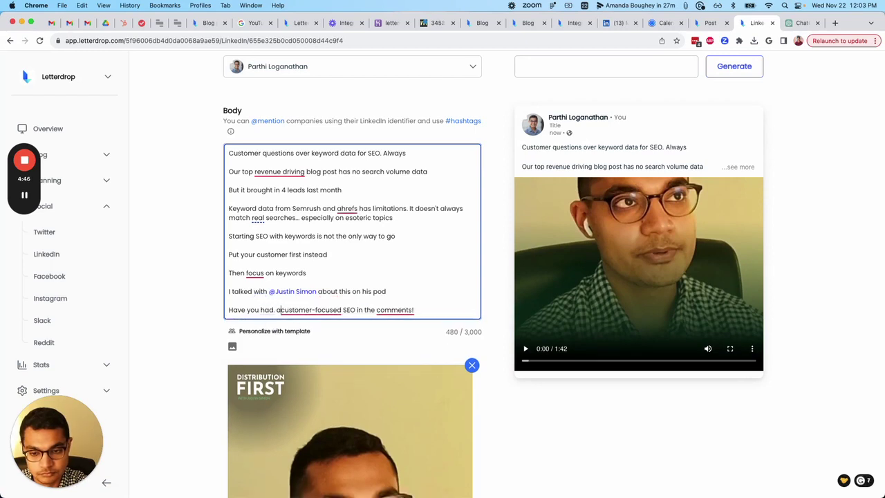
pyautogui.write('r customer-focused')
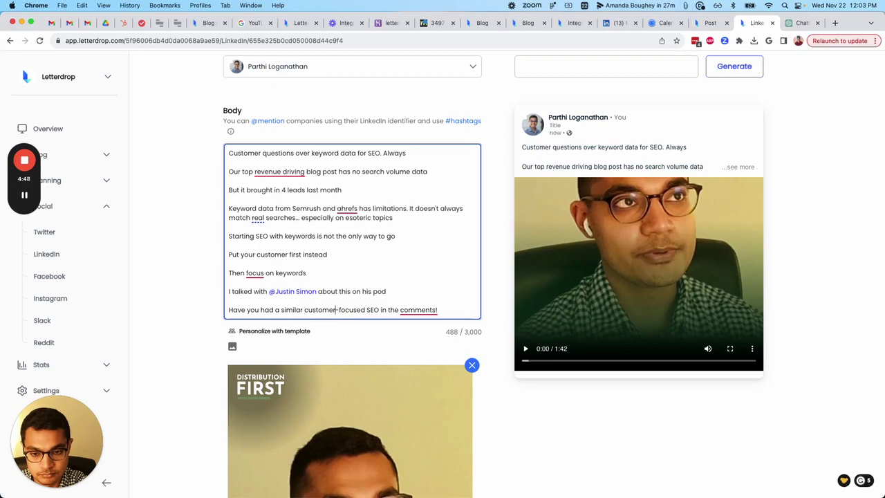
pyautogui.write(' SEO win')
pyautogui.write('. Share')
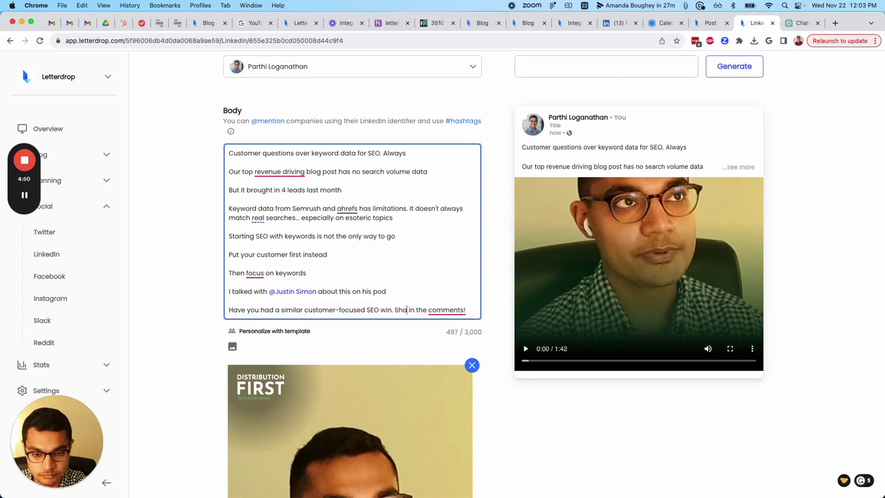
# - Set automated likes to come from all accounts except the post author's own
pyautogui.scroll(-10, 286, 240)
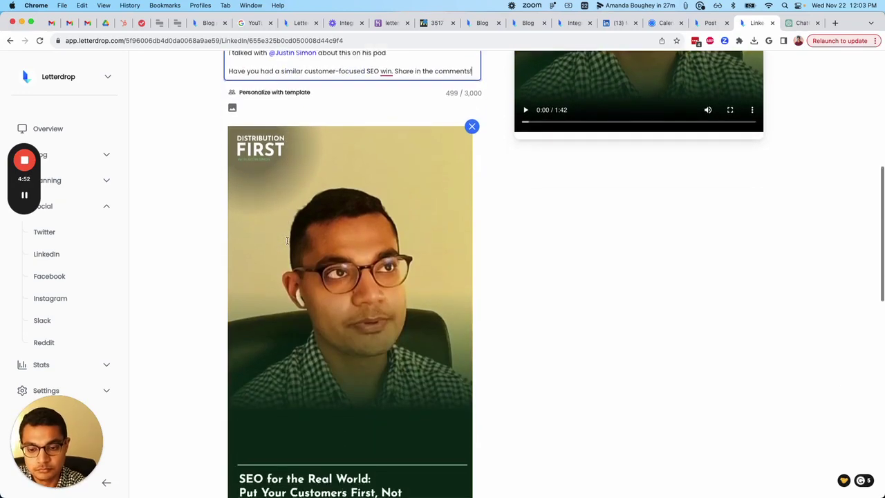
pyautogui.click(277, 298)
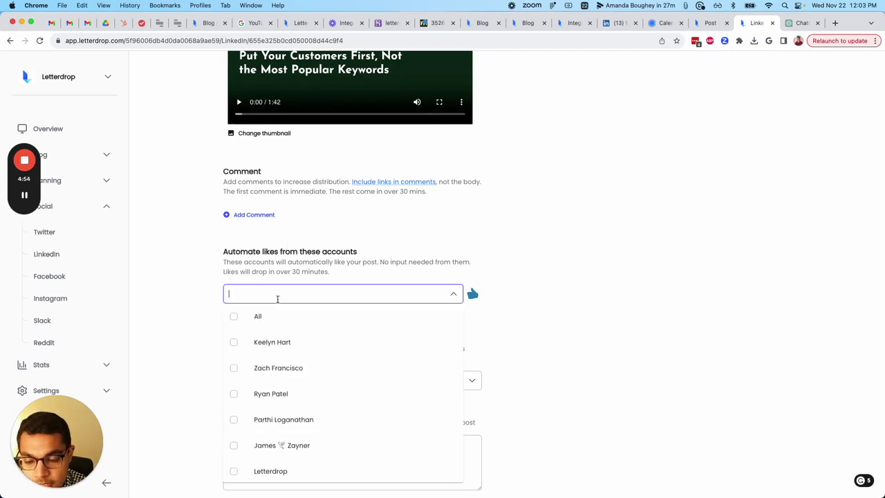
pyautogui.click(279, 317)
pyautogui.click(165, 262)
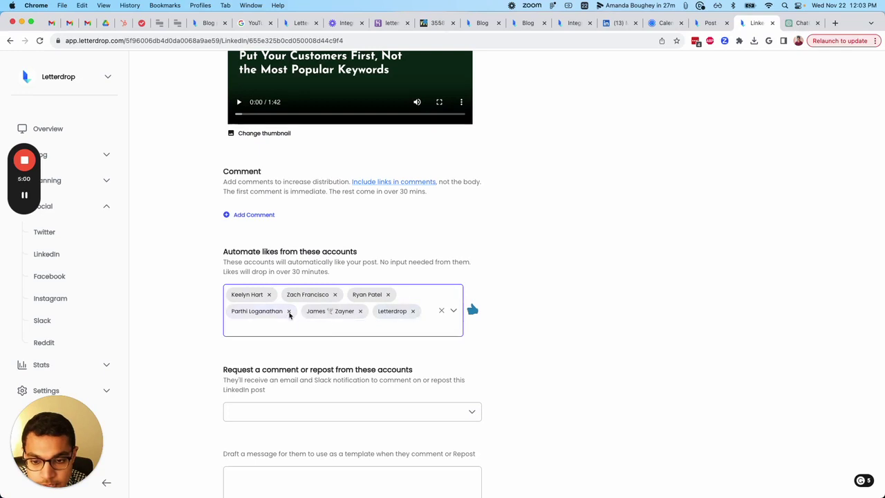
pyautogui.click(288, 311)
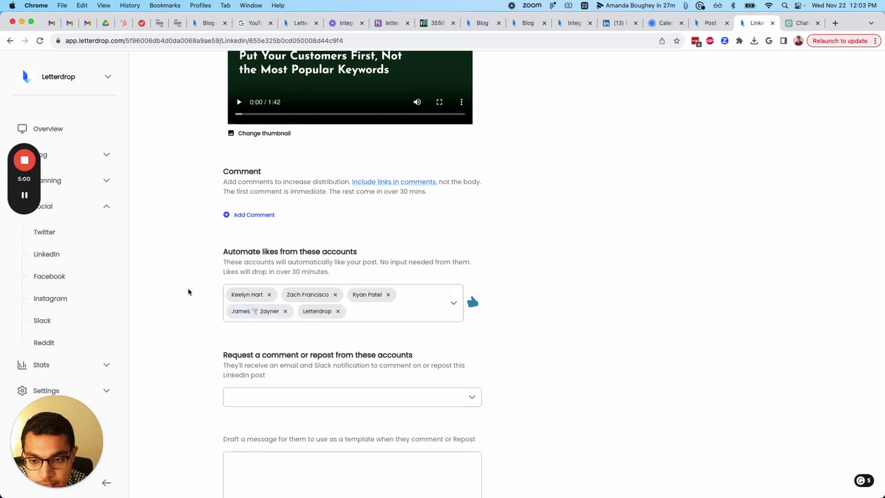
# - Add a comment to the post and assign it to the first teammate in the account list
pyautogui.click(235, 215)
pyautogui.click(237, 219)
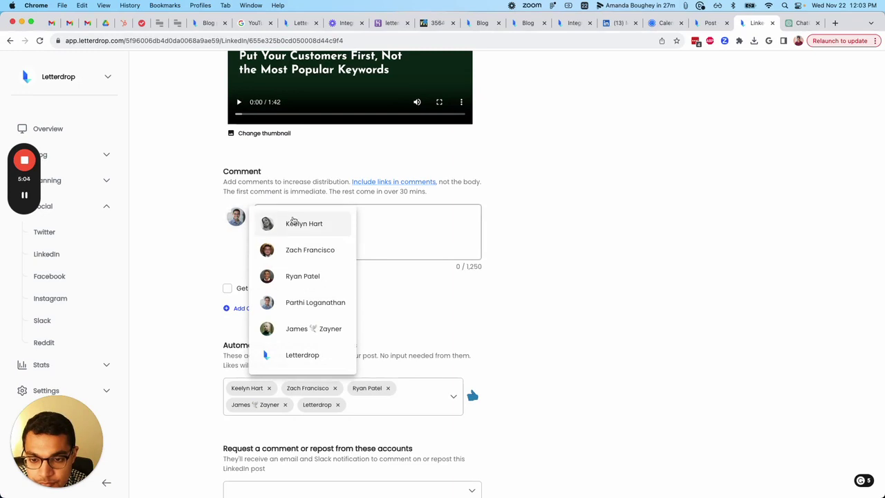
pyautogui.click(295, 223)
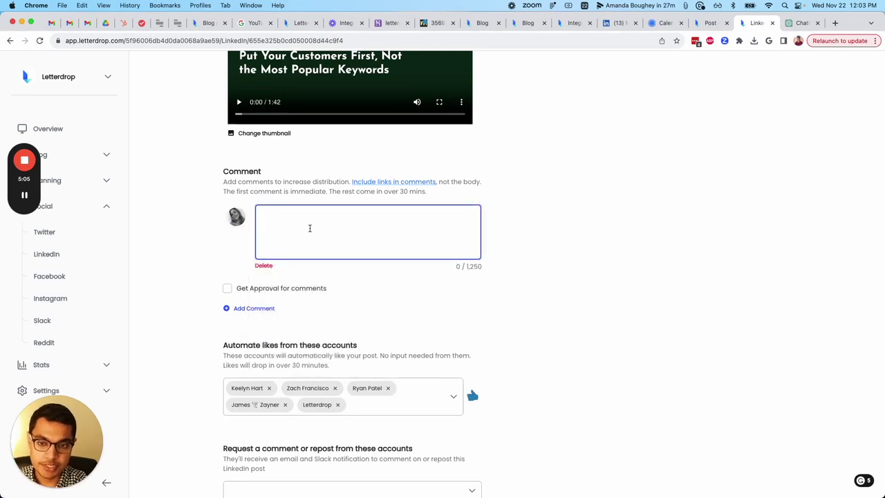
# - Write the comment: the author's first name, "always comes up with great content ideas from conversations he has on sales calls! Love writing about these"
pyautogui.scroll(1, 310, 228)
pyautogui.write('Parthi always ')
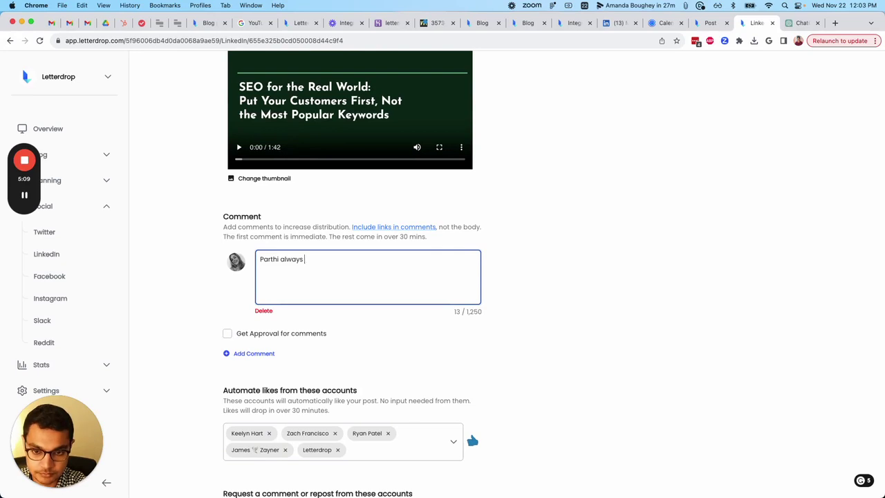
pyautogui.write('comes up with gre')
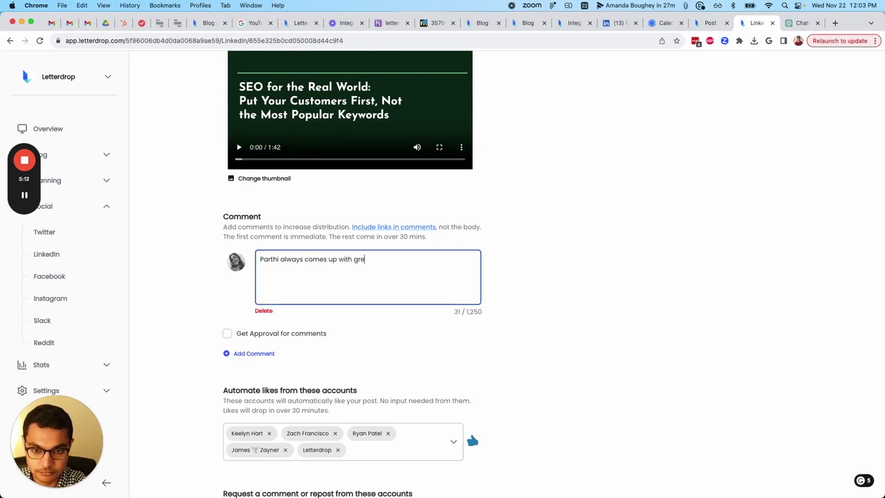
pyautogui.write('at contnet i')
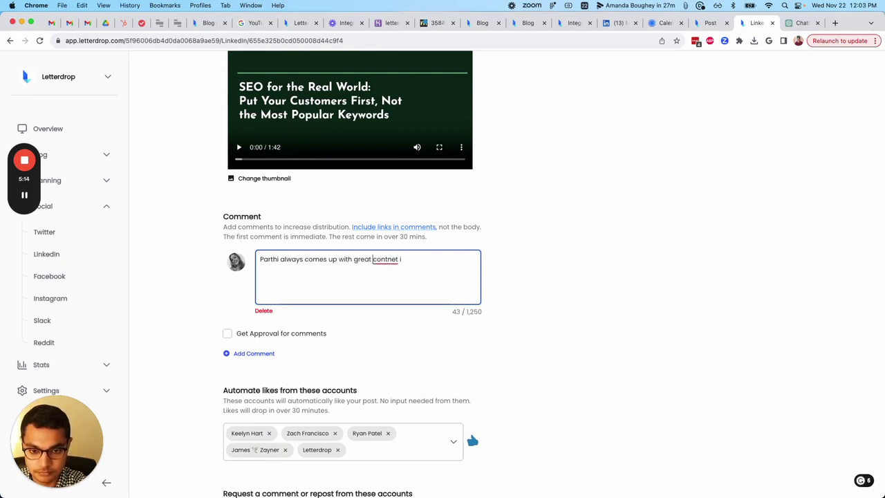
pyautogui.hotkey('alt', 'shift', 'Right')
pyautogui.write('content ideas from')
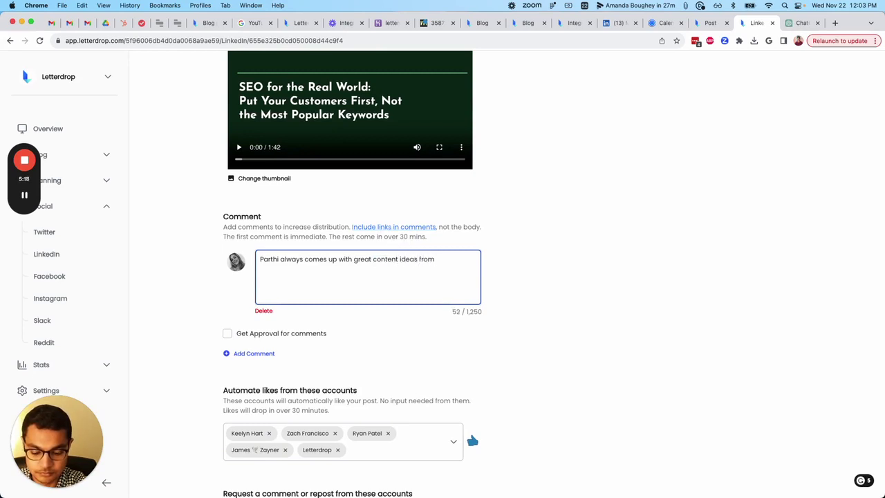
pyautogui.write(' conversa')
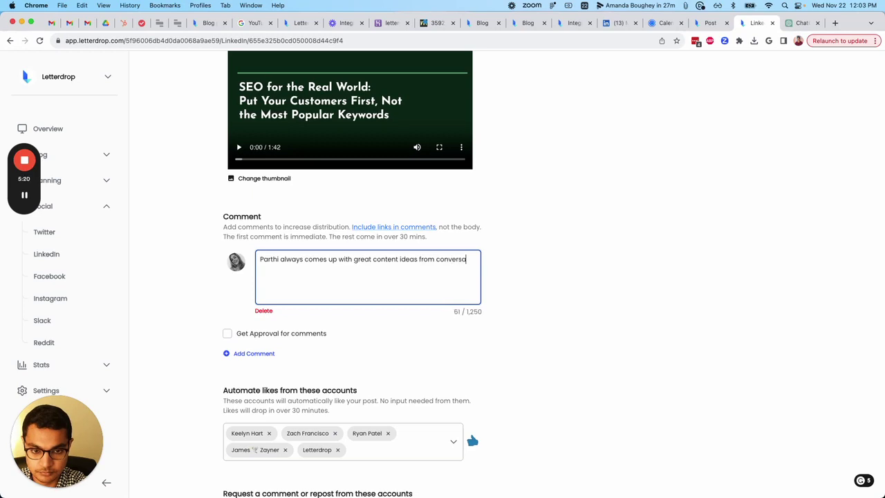
pyautogui.write('tions he has')
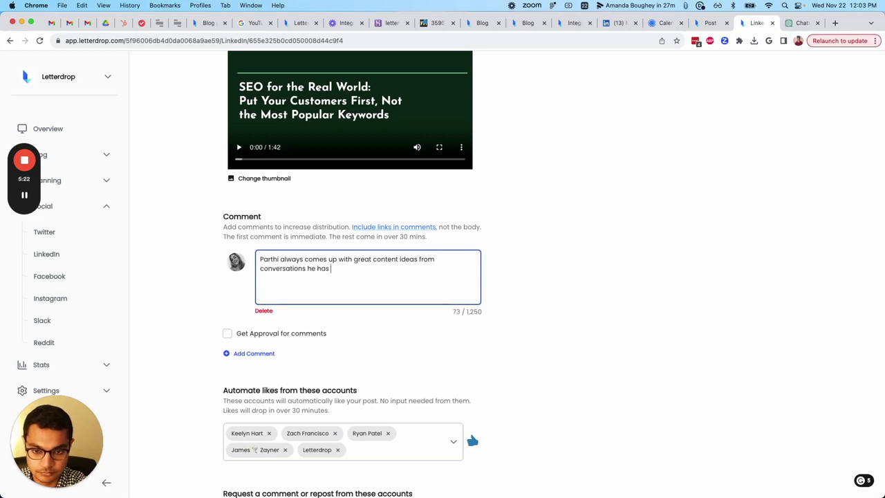
pyautogui.write(' on sales call')
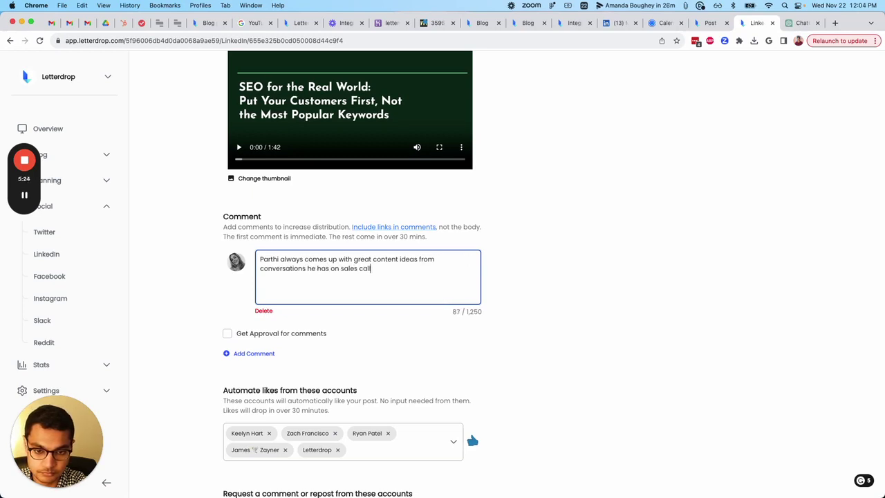
pyautogui.write('s!')
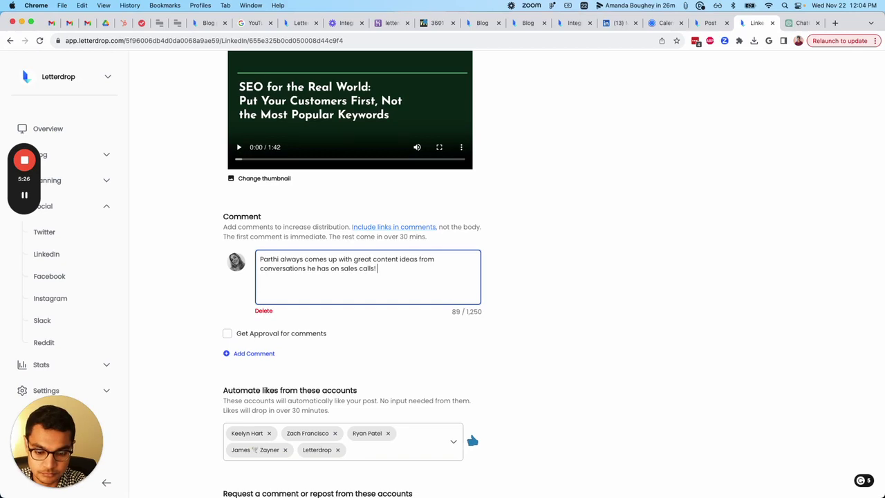
pyautogui.write(' Love writing about the')
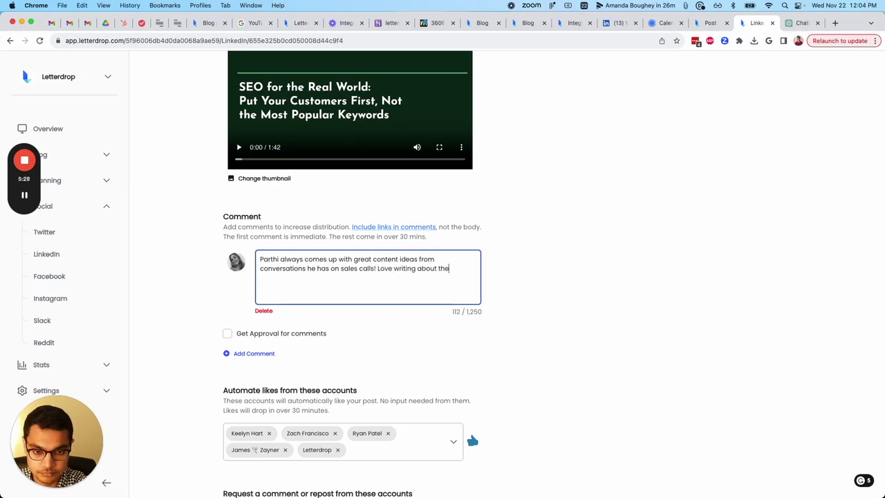
pyautogui.write('se')
# - Add a second comment to the post and assign it to the second teammate in the account list
pyautogui.click(251, 355)
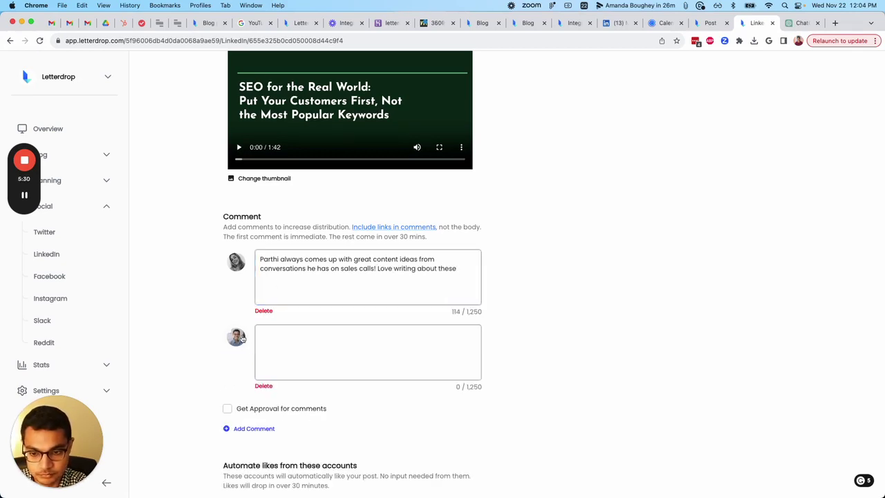
pyautogui.click(240, 338)
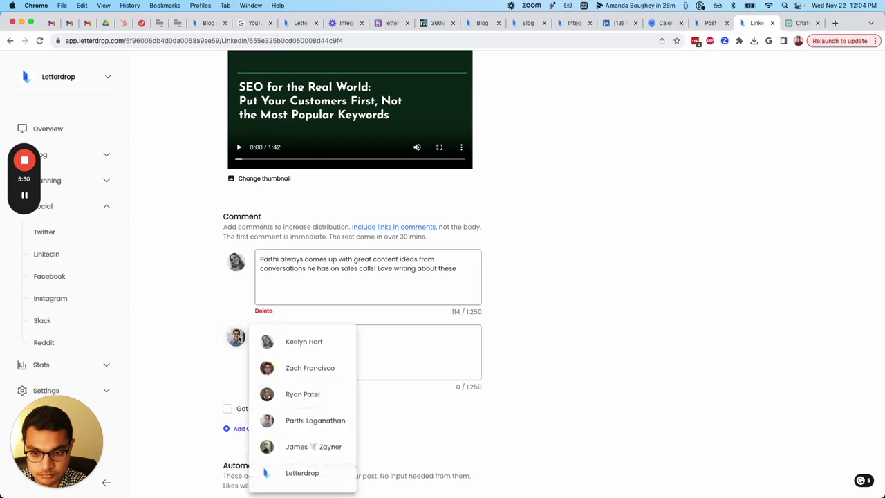
pyautogui.click(302, 369)
# - Write "makes for great sales enablement material too" as the text of the second comment
pyautogui.click(302, 349)
pyautogui.write('makes')
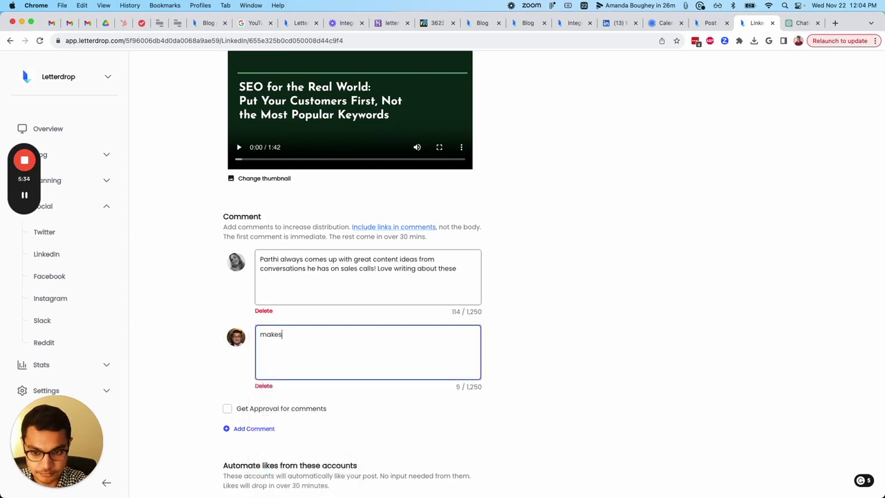
pyautogui.write(' for great sales')
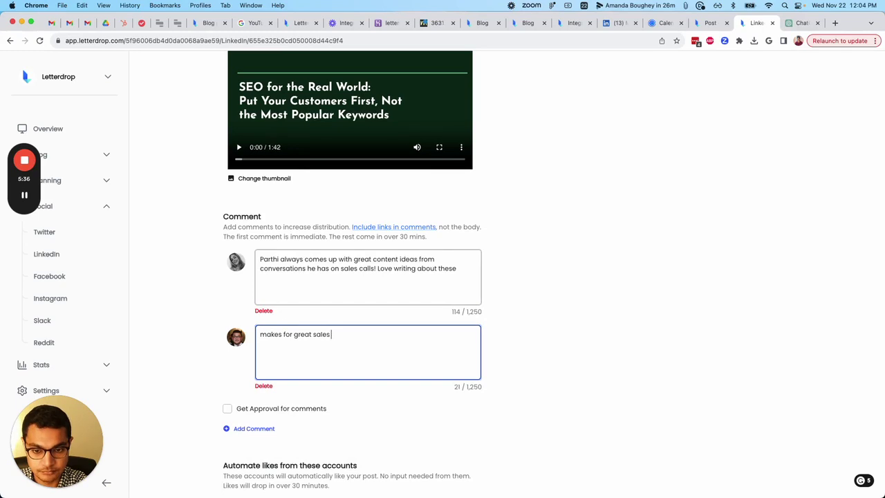
pyautogui.write(' enablemen')
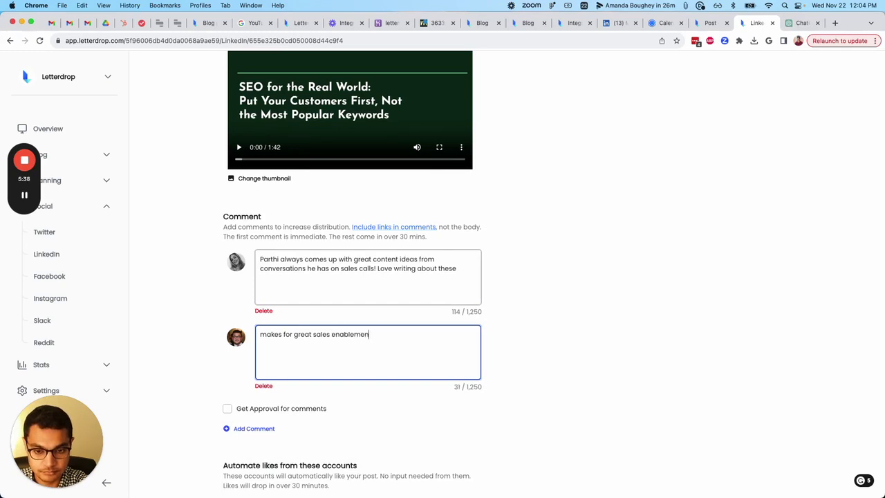
pyautogui.write('t material too')
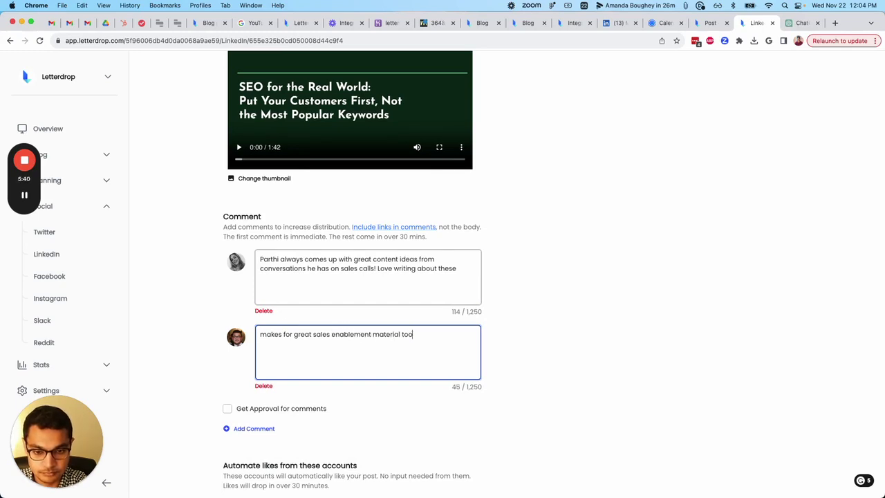
# - Schedule the LinkedIn post to go out Now, and approve and publish it
pyautogui.scroll(-3, 255, 344)
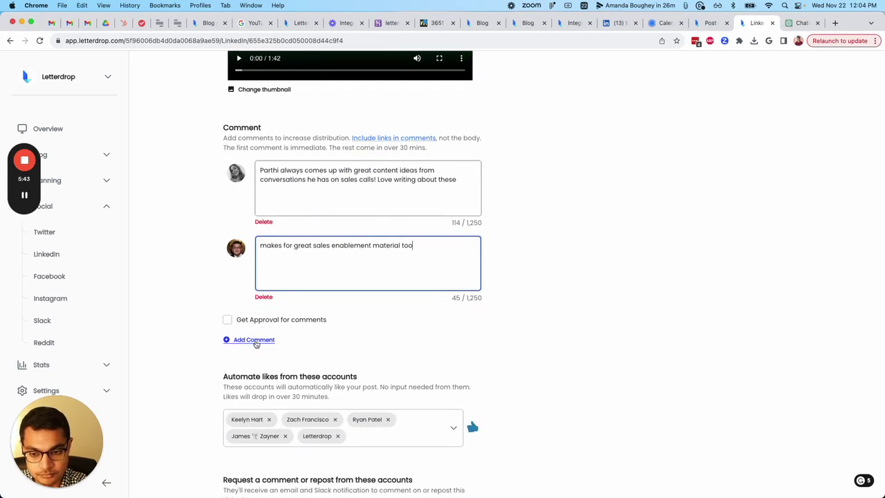
pyautogui.scroll(-10, 256, 343)
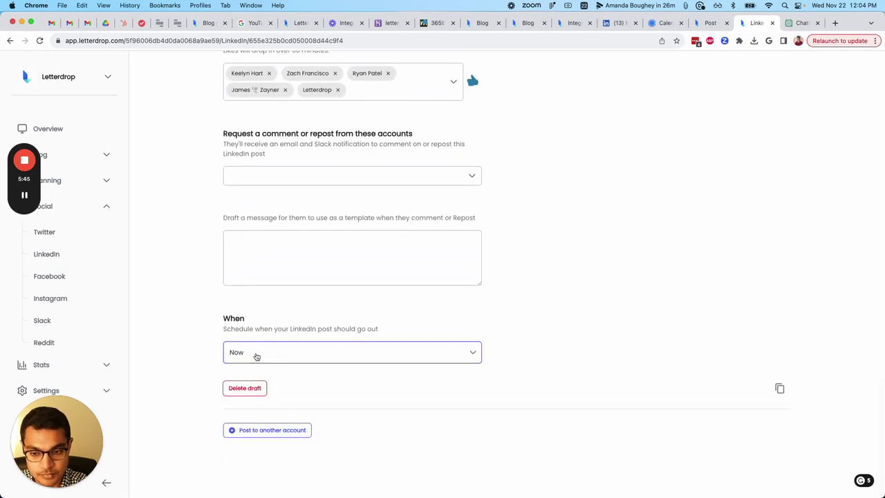
pyautogui.click(257, 356)
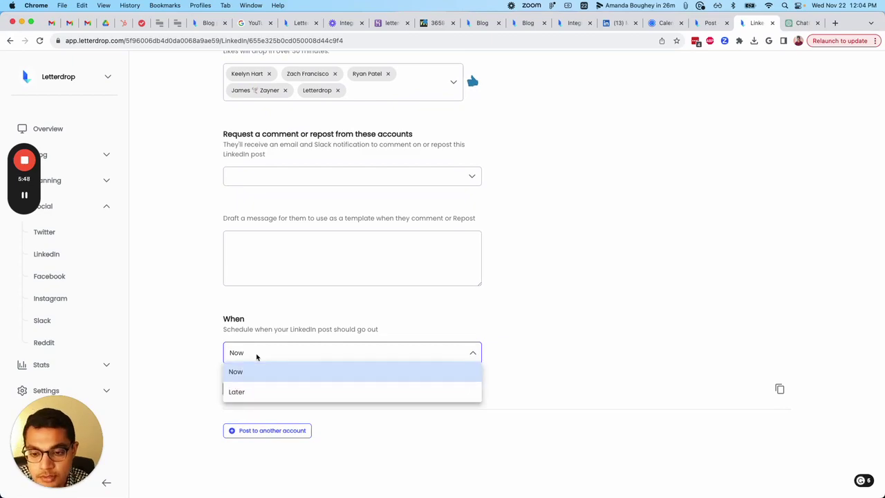
pyautogui.click(256, 370)
pyautogui.scroll(15, 302, 310)
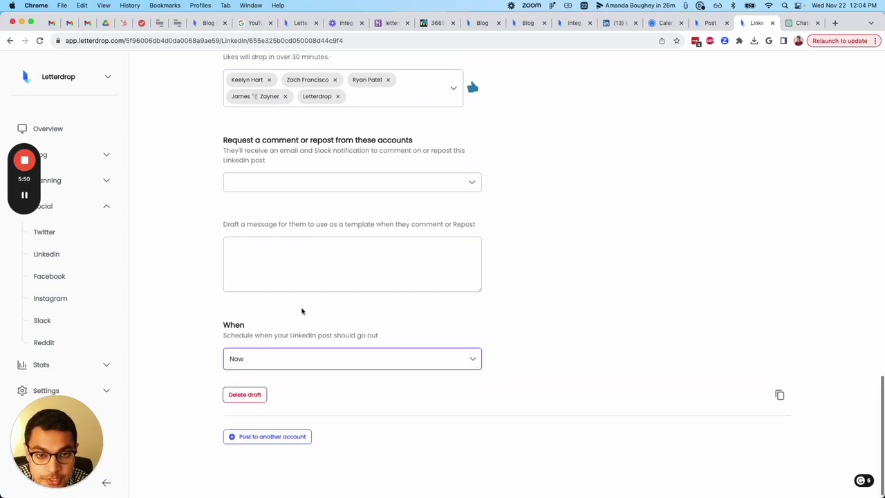
pyautogui.scroll(3, 691, 138)
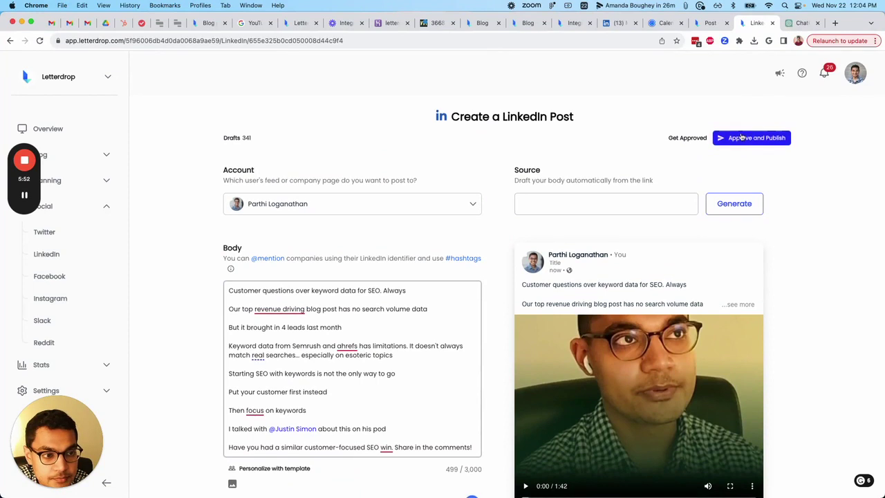
pyautogui.click(741, 137)
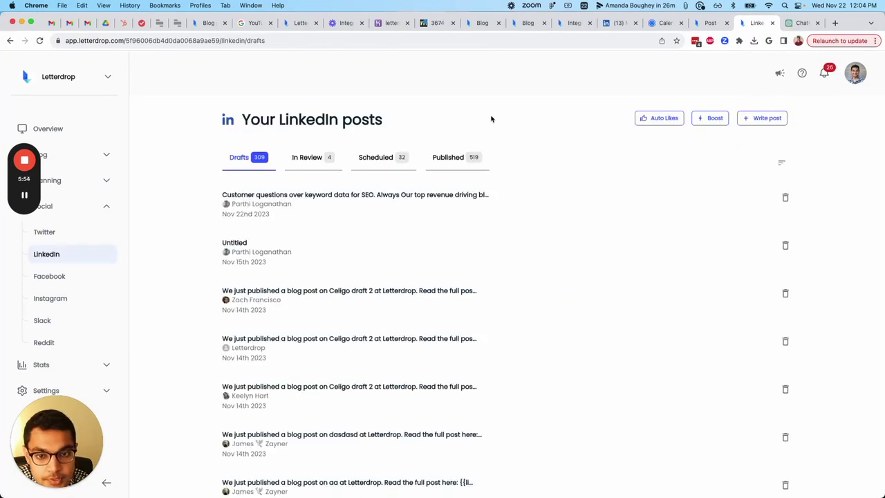